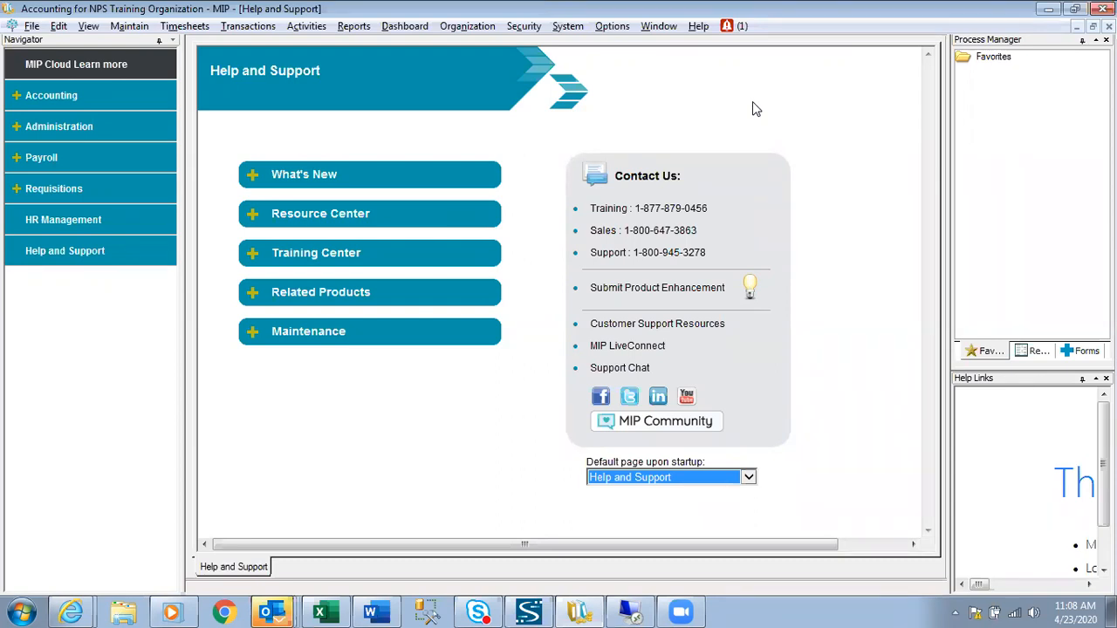
# Step: Open vendor maintenance and search the vendor list for "xyz"
pyautogui.click(127, 27)
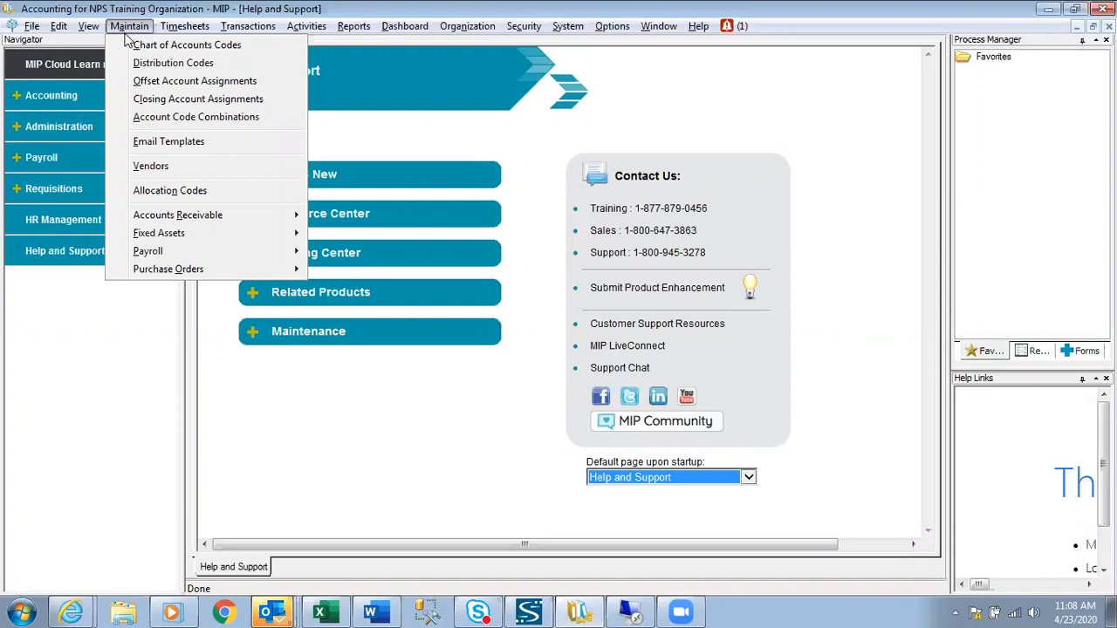
pyautogui.click(151, 166)
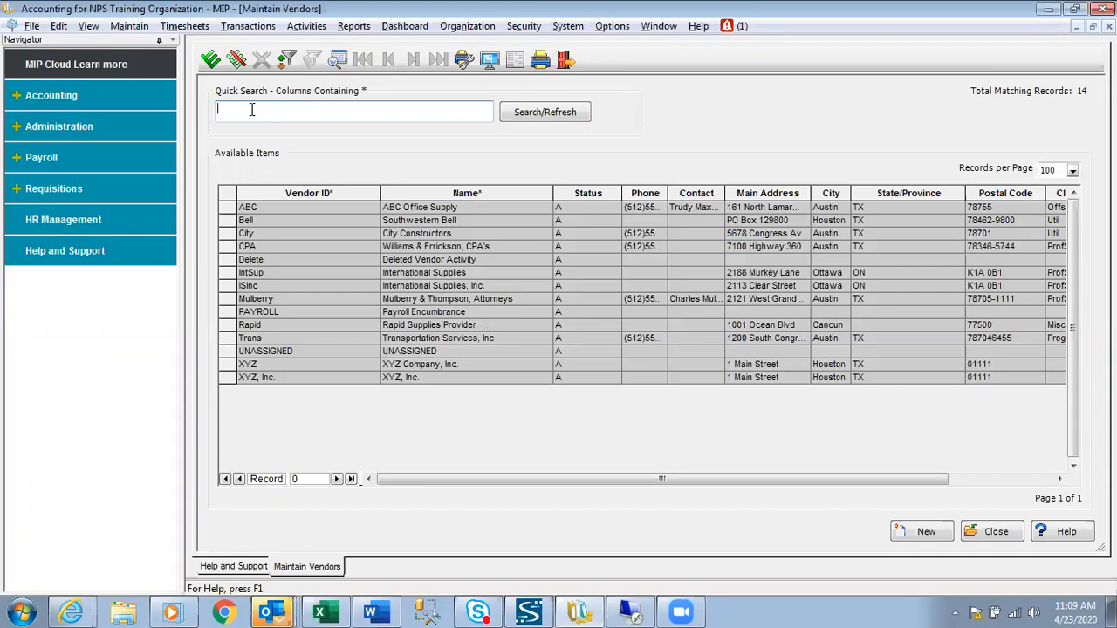
pyautogui.write('xyz')
pyautogui.click(552, 117)
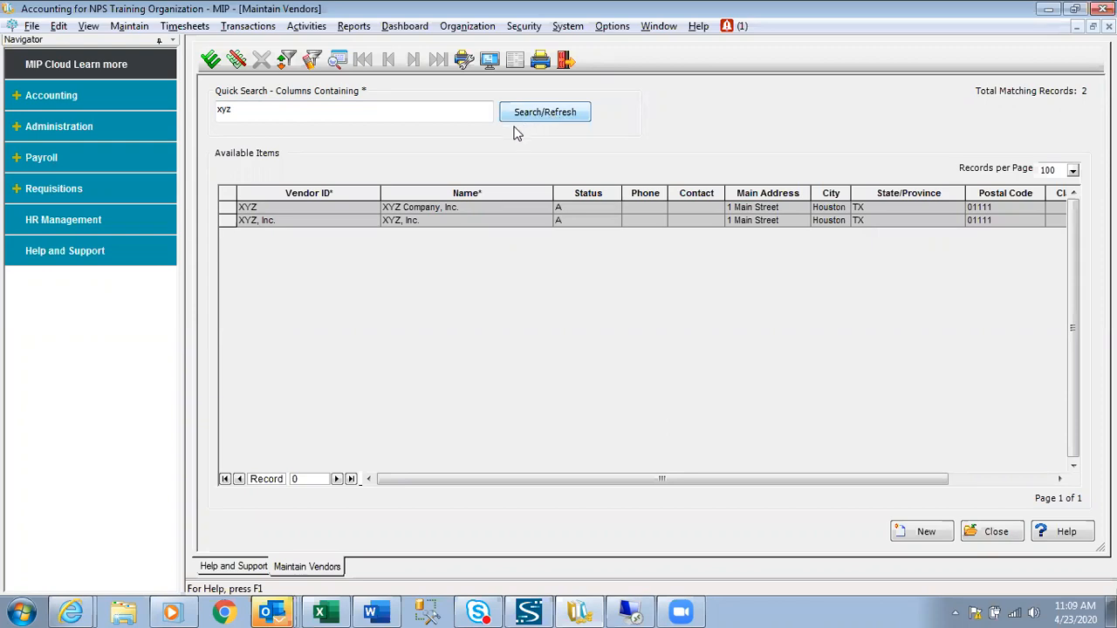
# Step: Clear the vendor search and view the available records-per-page sizes without changing the current one
pyautogui.click(313, 60)
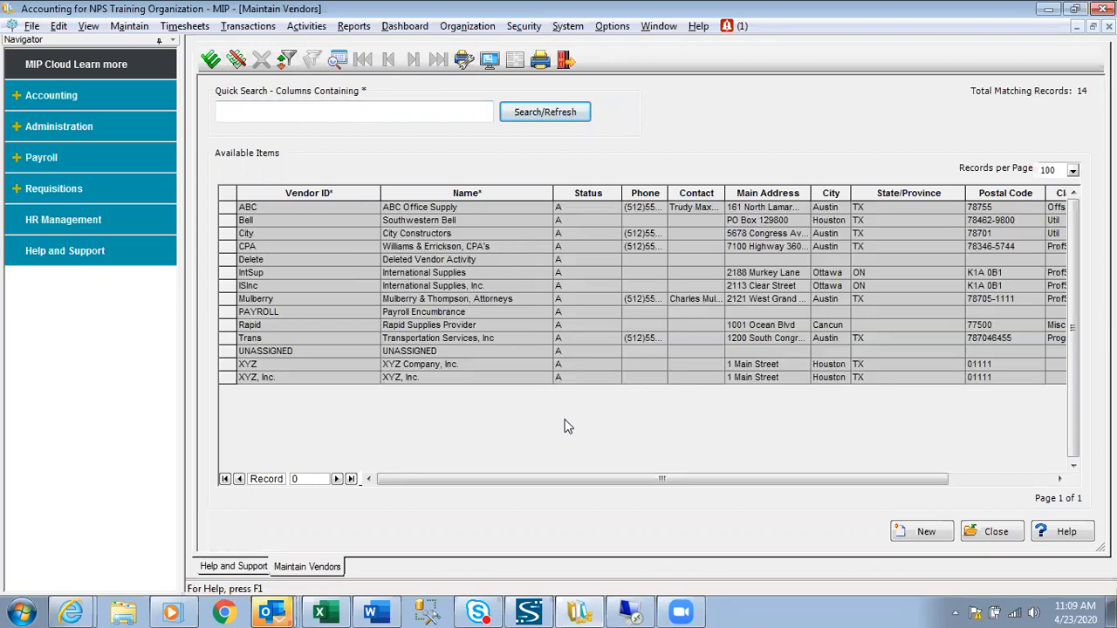
pyautogui.click(1074, 170)
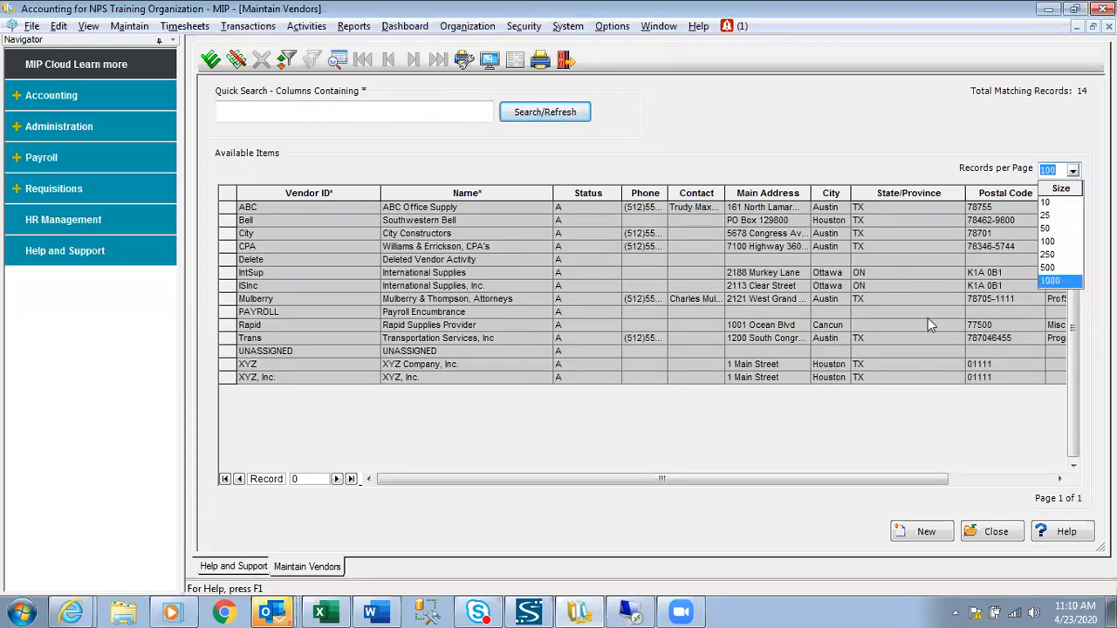
pyautogui.click(886, 139)
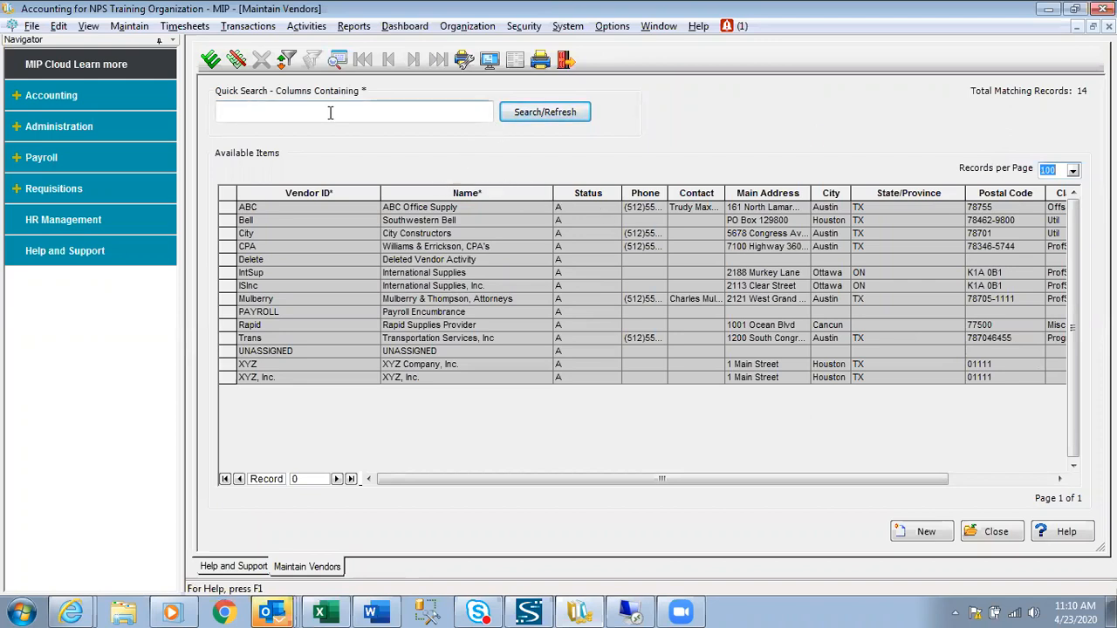
# Step: Show the vendor list's filter options and look through all the available filter fields
pyautogui.click(288, 61)
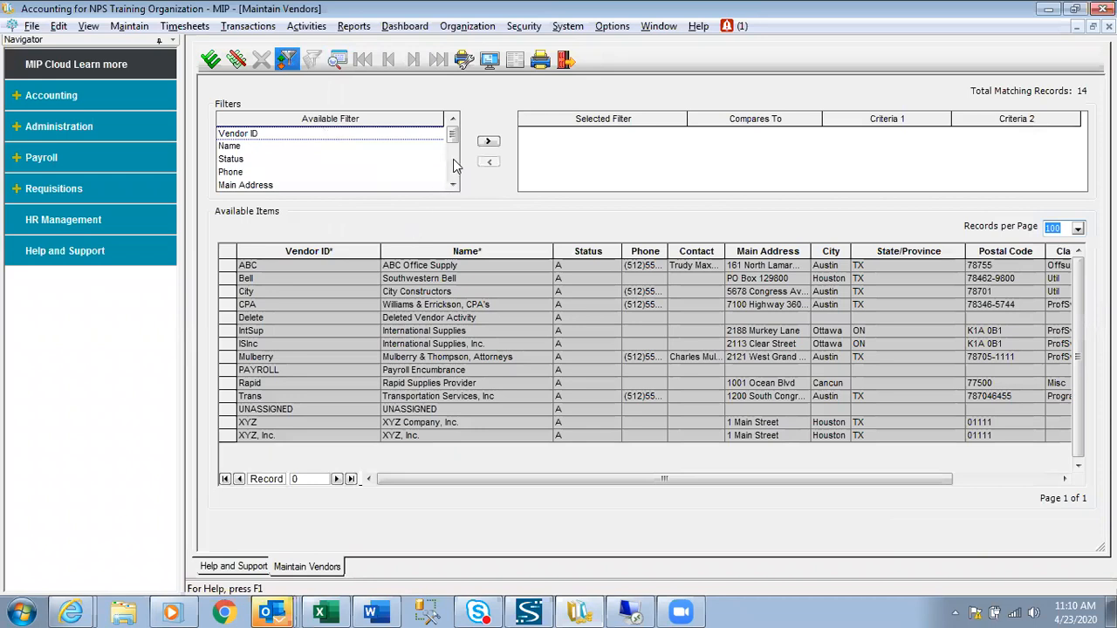
pyautogui.click(454, 185)
pyautogui.click(454, 186)
pyautogui.click(454, 186)
pyautogui.click(454, 186)
pyautogui.click(454, 185)
pyautogui.click(454, 186)
pyautogui.click(454, 186)
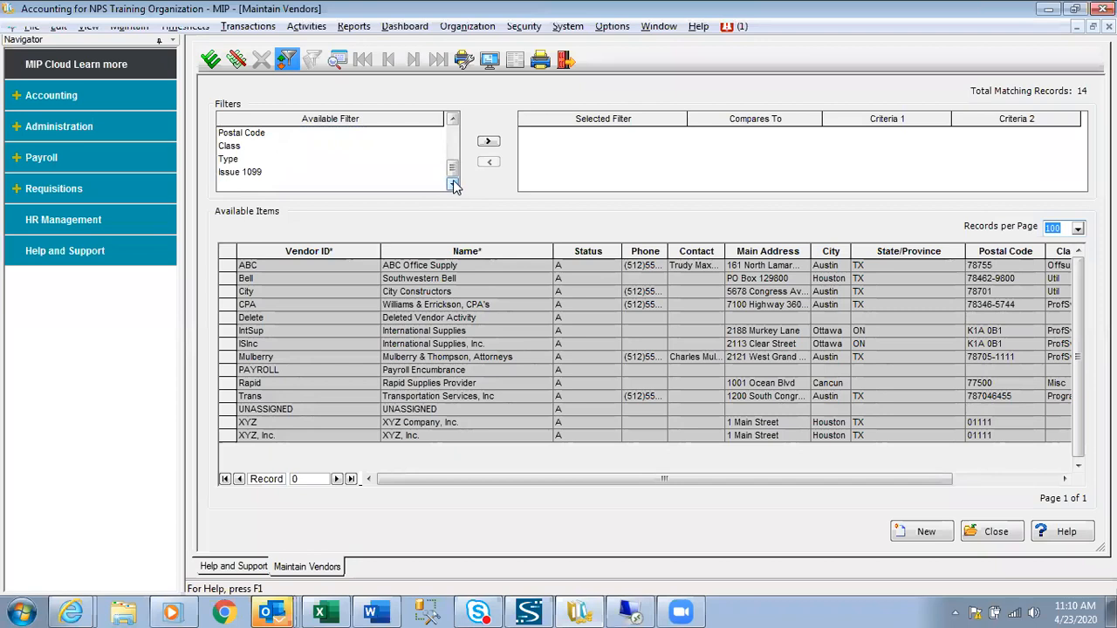
pyautogui.moveTo(453, 143); pyautogui.dragTo(451, 131)
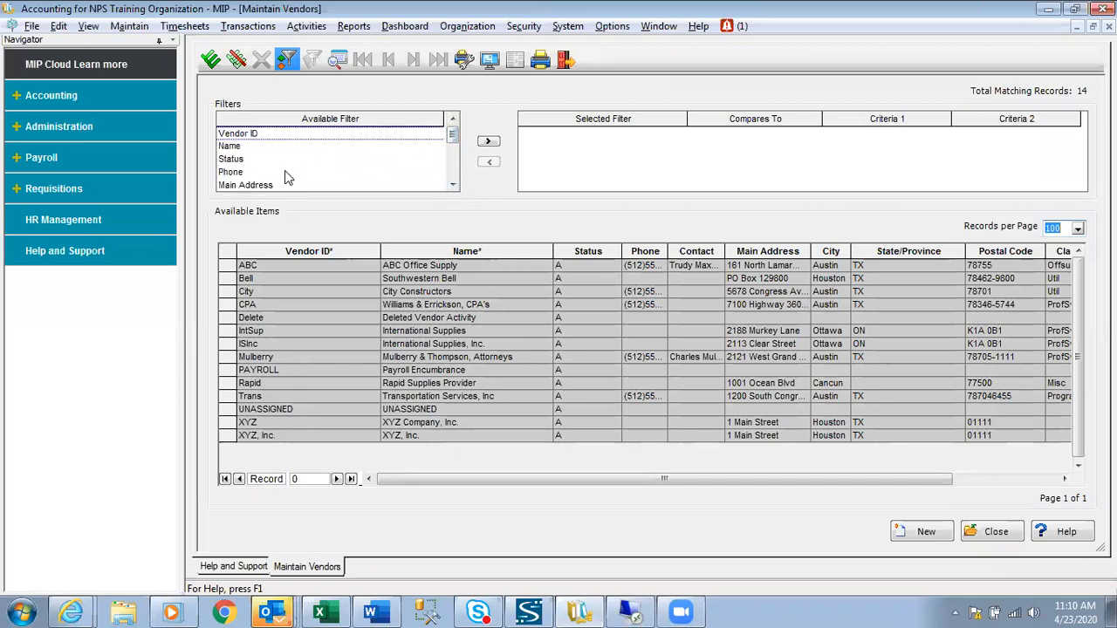
# Step: Filter the vendor list by City with "houston" as the first criterion and apply the filter
pyautogui.click(453, 185)
pyautogui.click(452, 185)
pyautogui.click(228, 173)
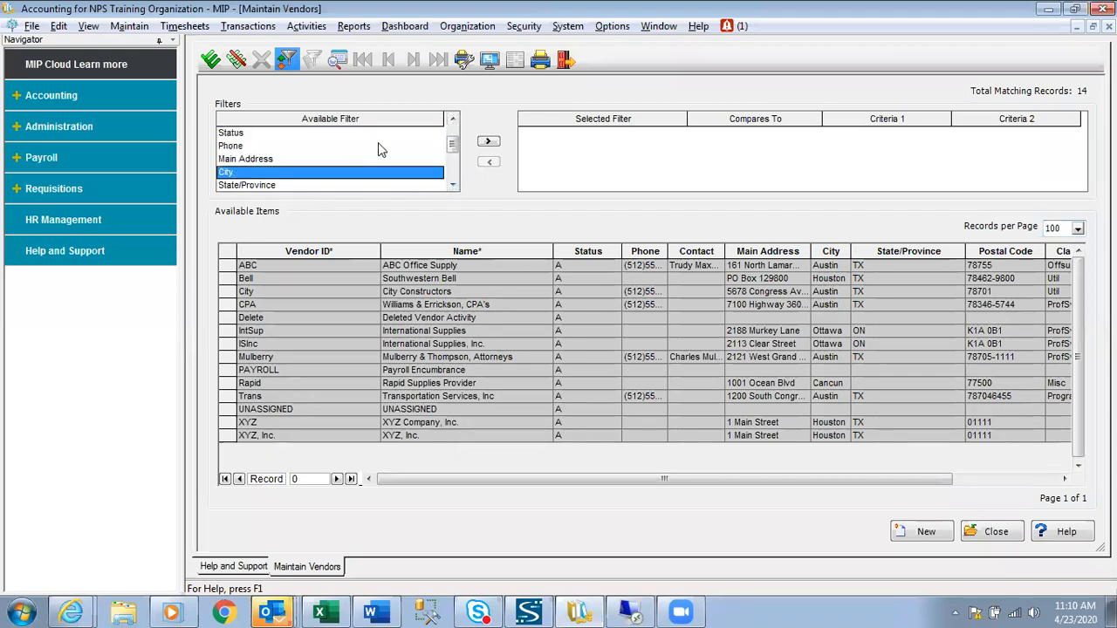
pyautogui.click(489, 142)
pyautogui.click(846, 130)
pyautogui.write('ho')
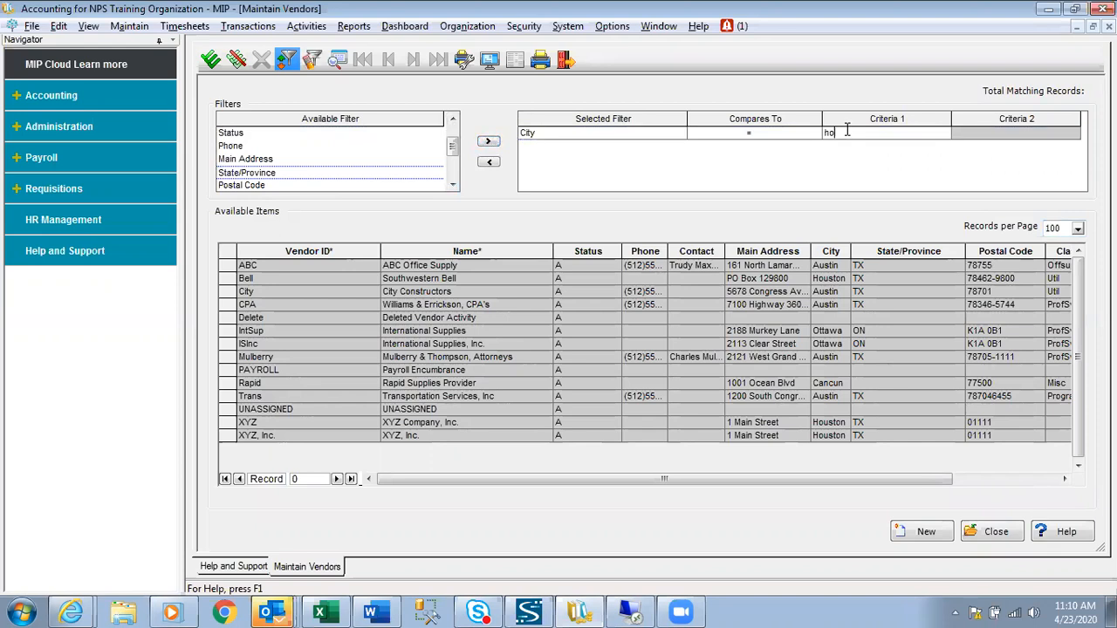
pyautogui.write('uston')
pyautogui.click(341, 58)
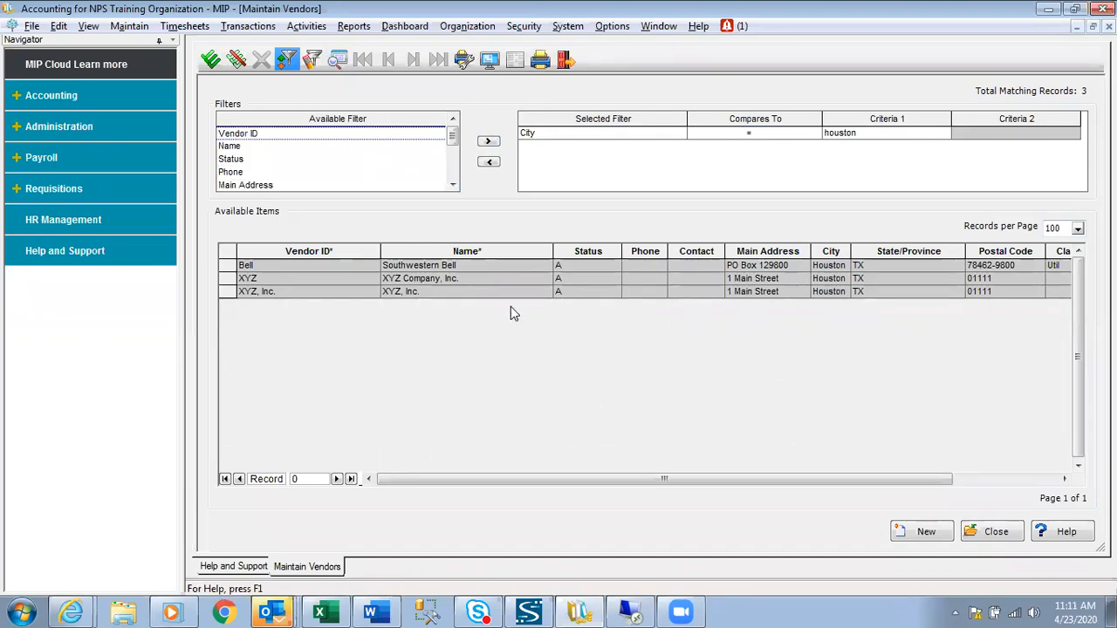
# Step: Clear the city filter and return the vendor list to quick search
pyautogui.click(314, 62)
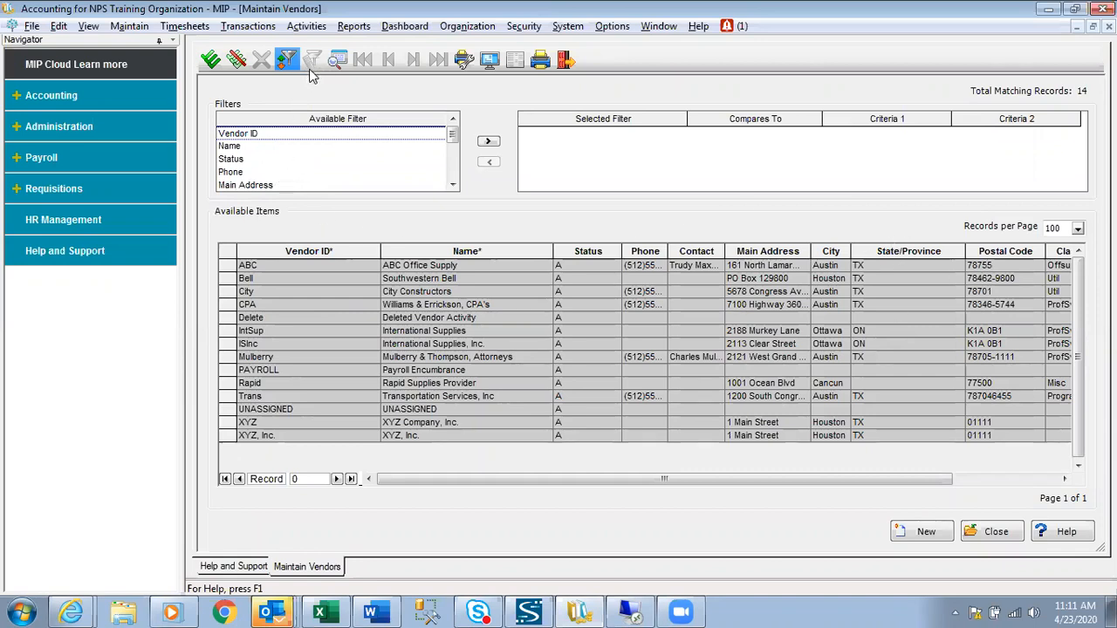
pyautogui.click(287, 59)
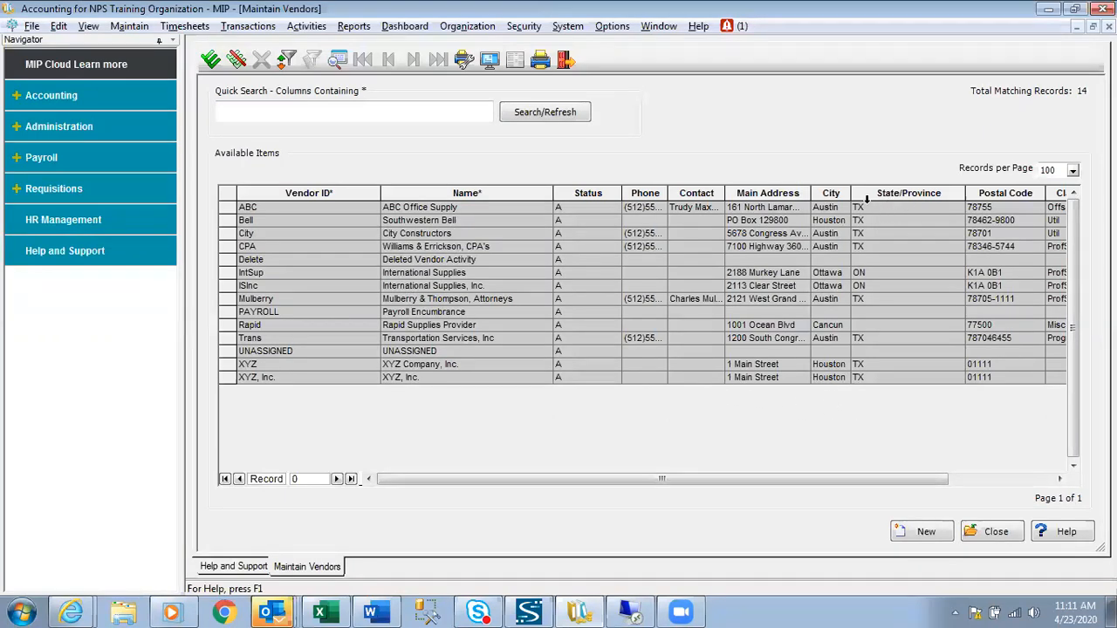
# Step: Sort the vendor list by City, and re-sort it by Vendor ID
pyautogui.click(831, 192)
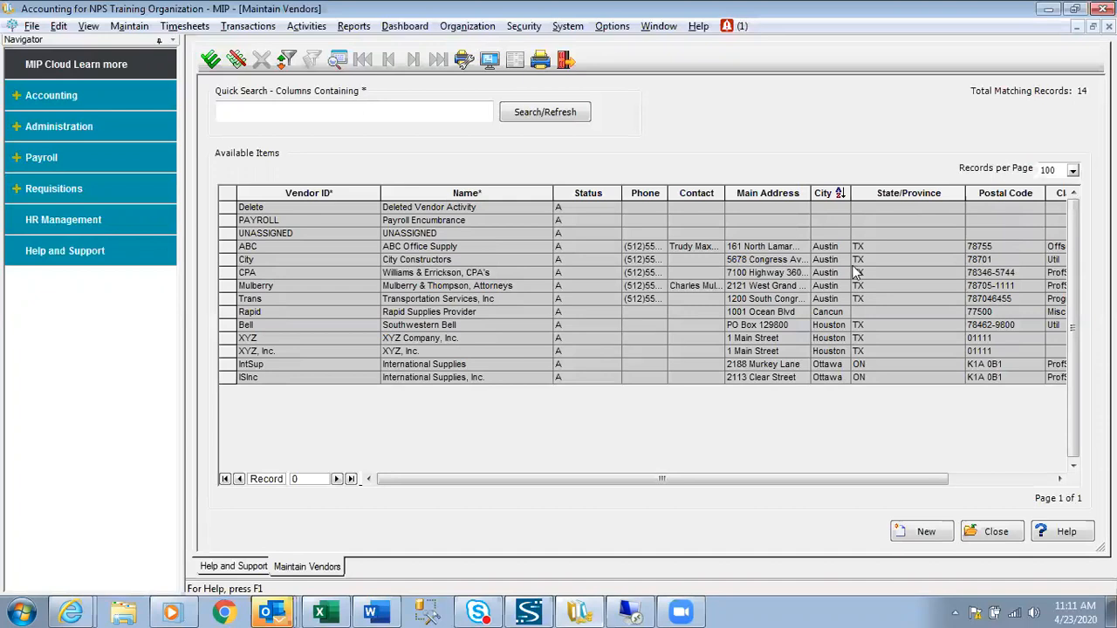
pyautogui.click(828, 192)
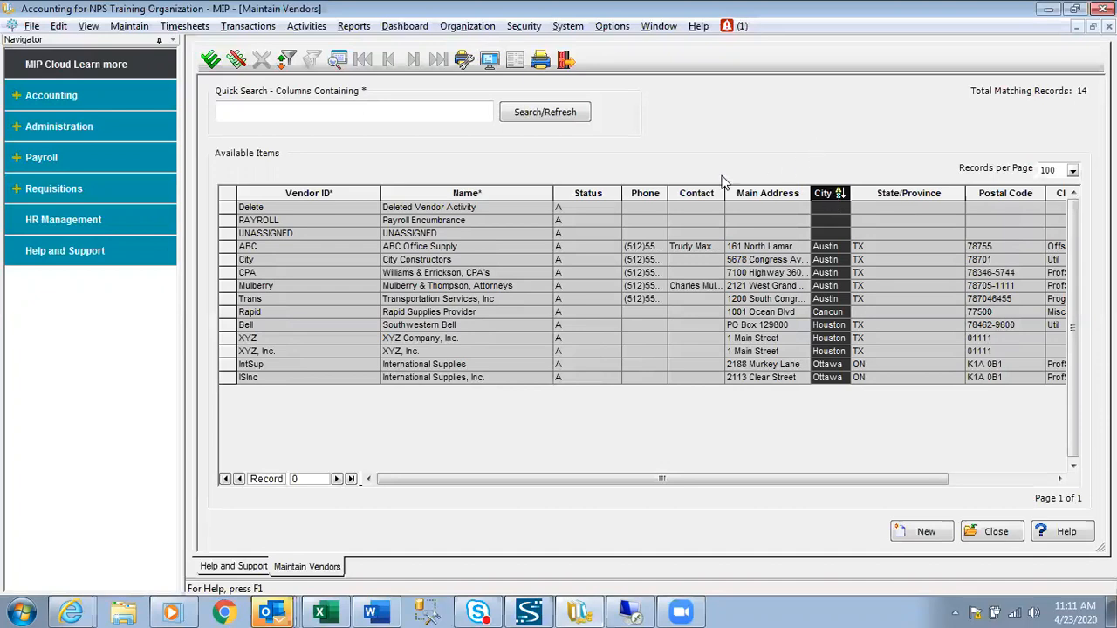
pyautogui.click(314, 193)
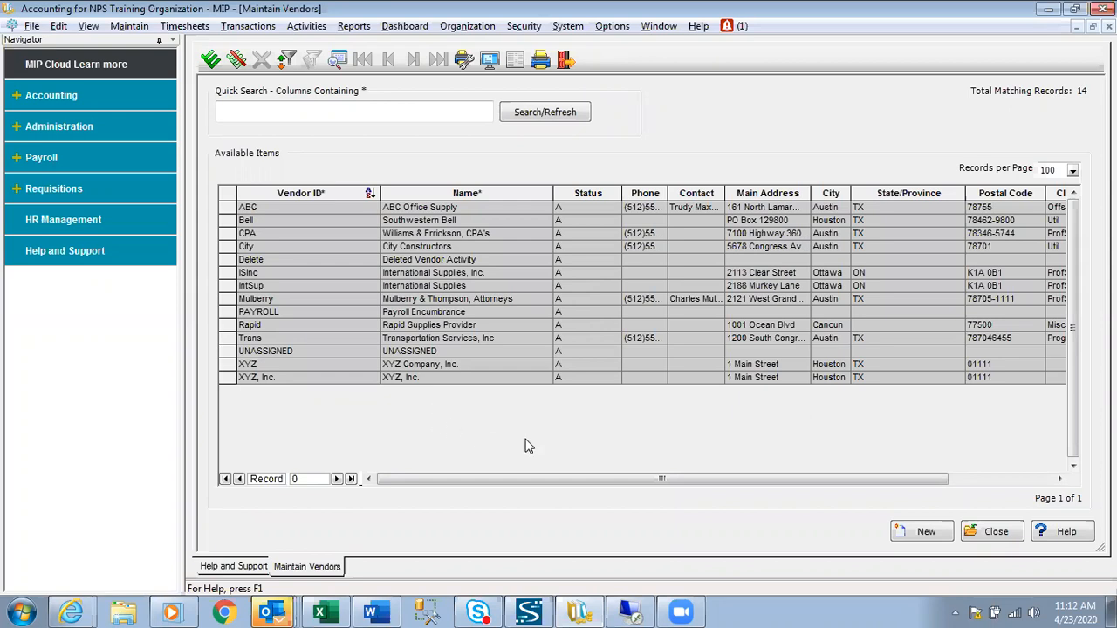
# Step: Open a new vendor form and set up a Merge/Rename for vendor ID ABC with the Rename action
pyautogui.click(923, 534)
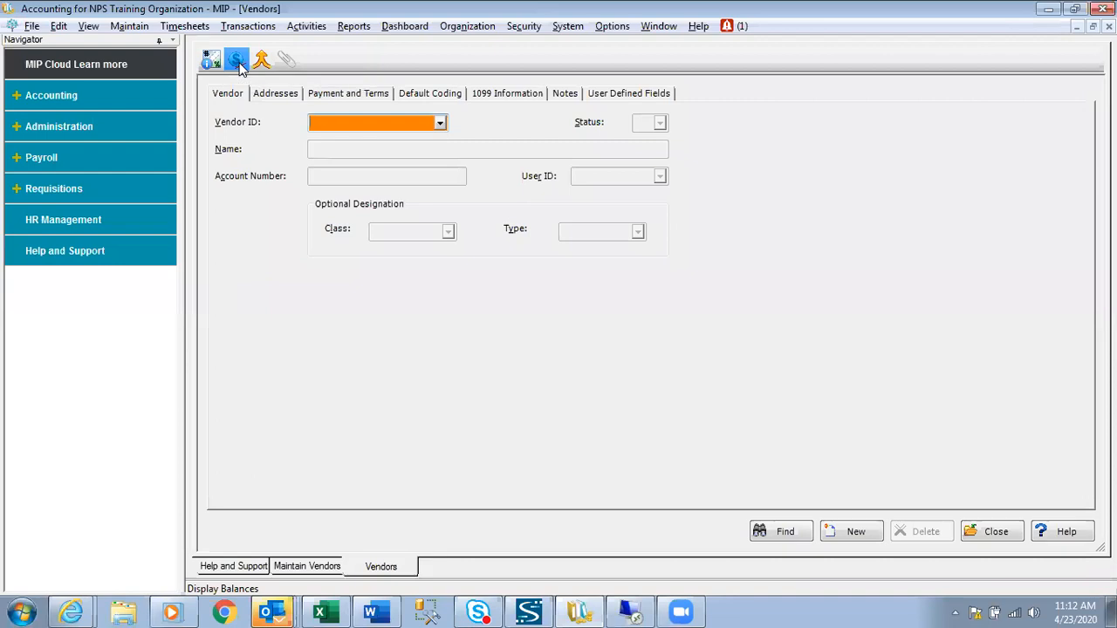
pyautogui.click(262, 63)
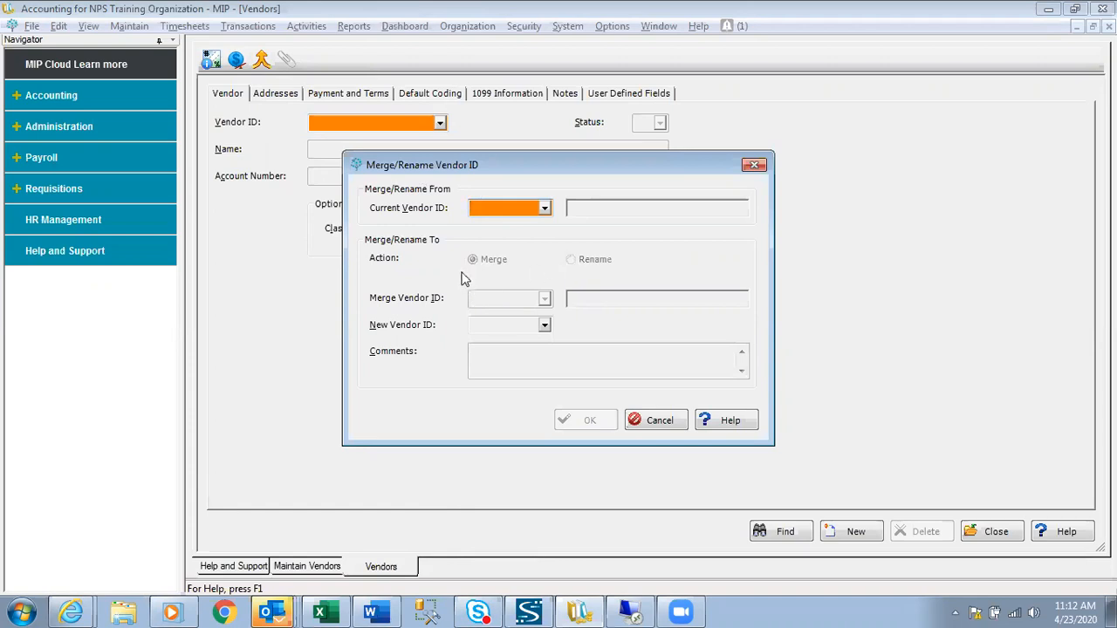
pyautogui.click(545, 209)
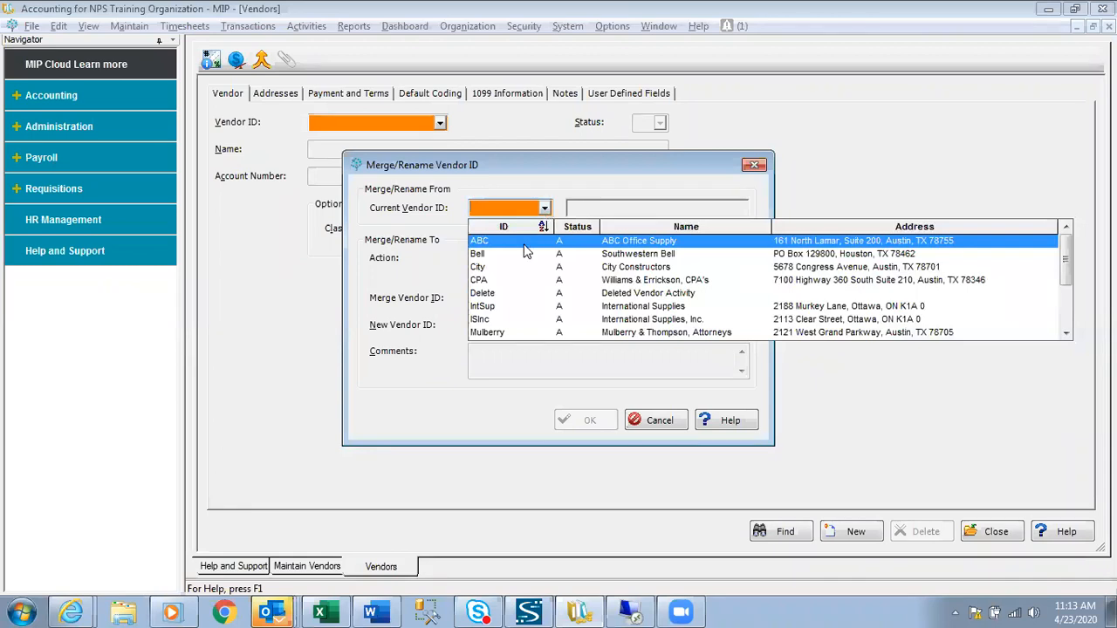
pyautogui.click(525, 244)
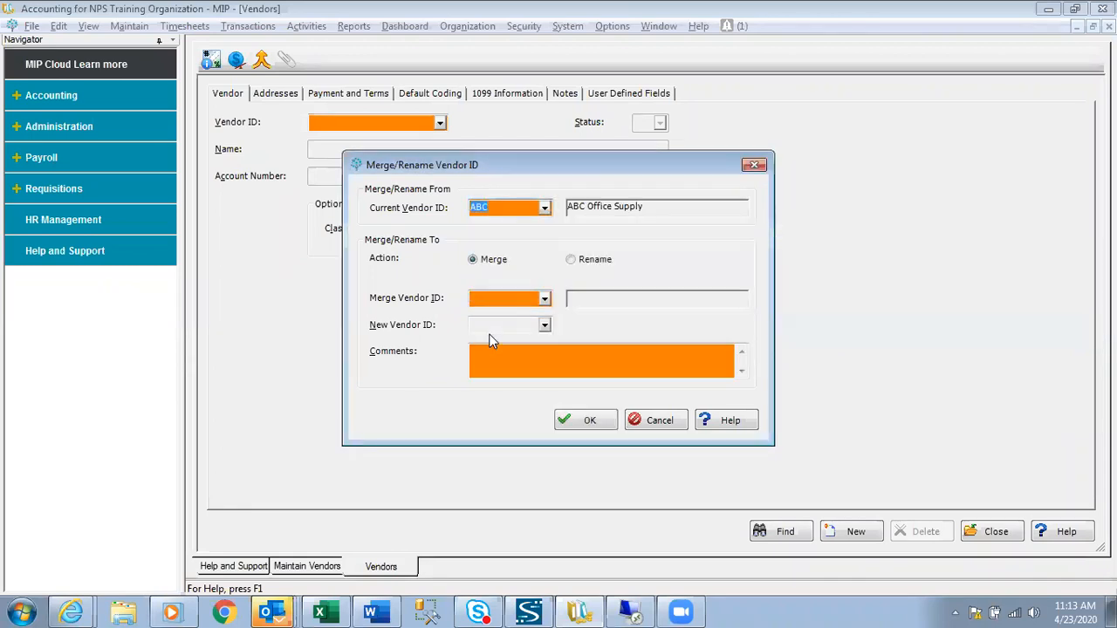
pyautogui.click(571, 259)
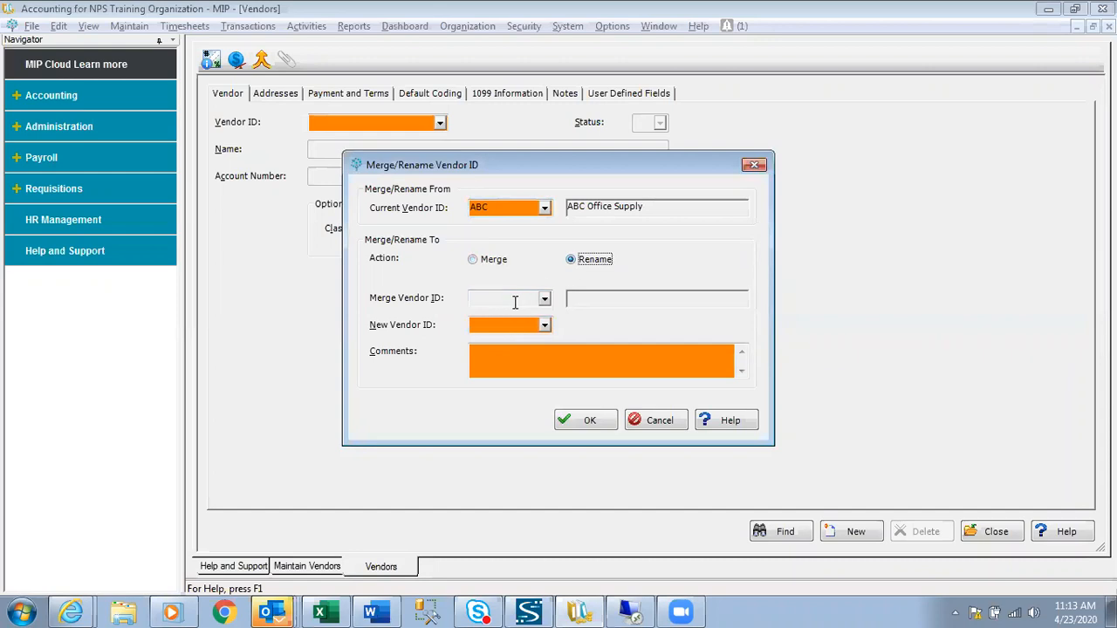
# Step: Enter abc1 as the new vendor ID with the comment "Change" and carry out the rename
pyautogui.click(480, 327)
pyautogui.write('Abc1')
pyautogui.click(482, 360)
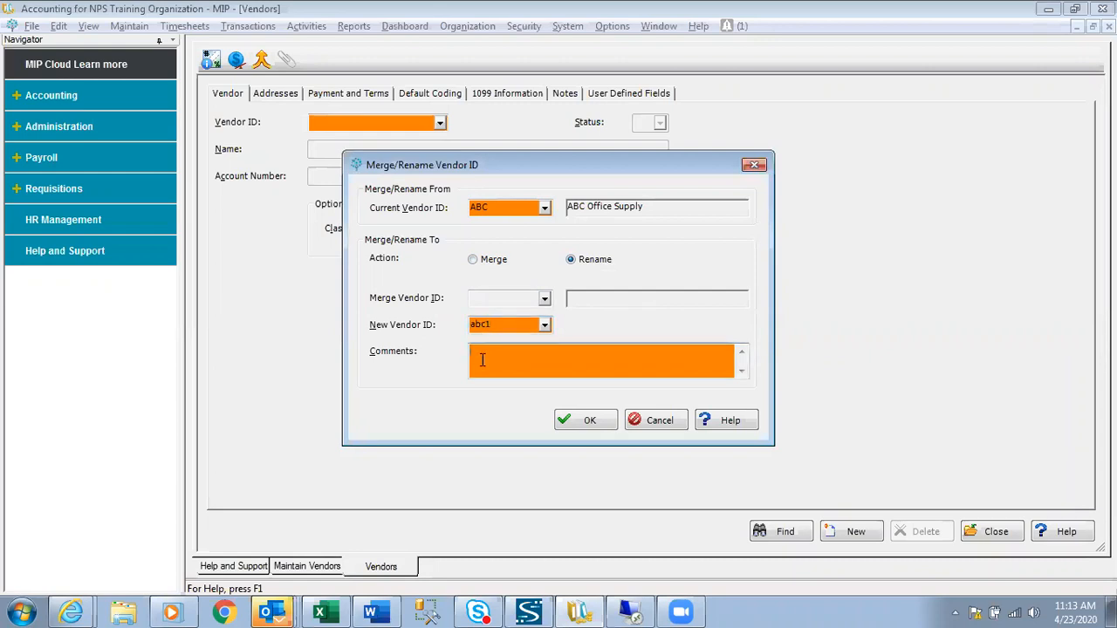
pyautogui.write('Change')
pyautogui.click(584, 425)
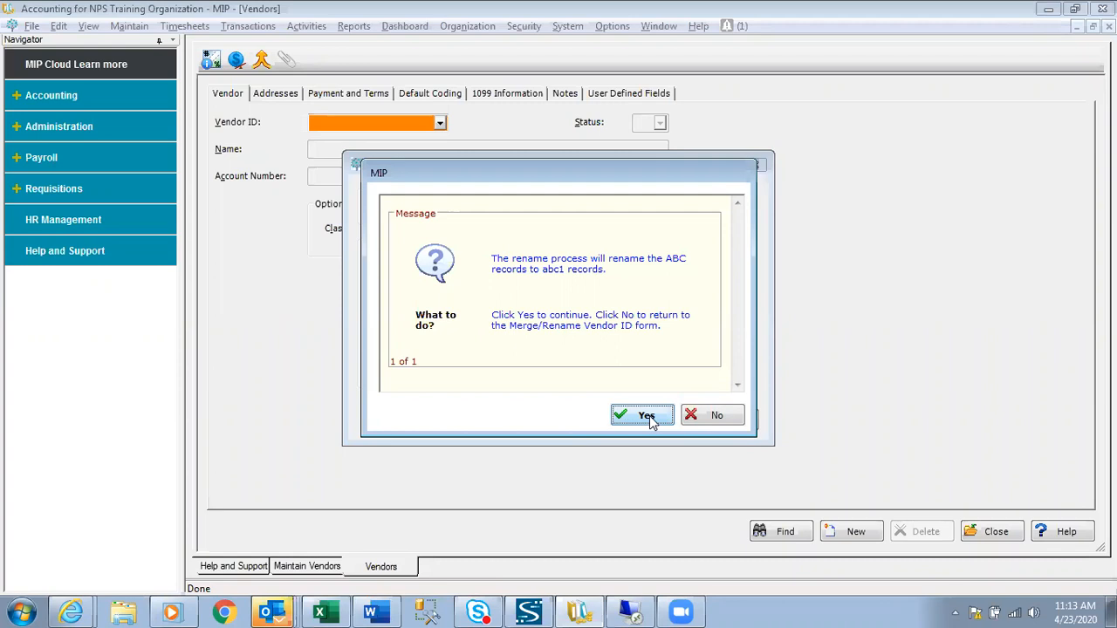
pyautogui.click(646, 416)
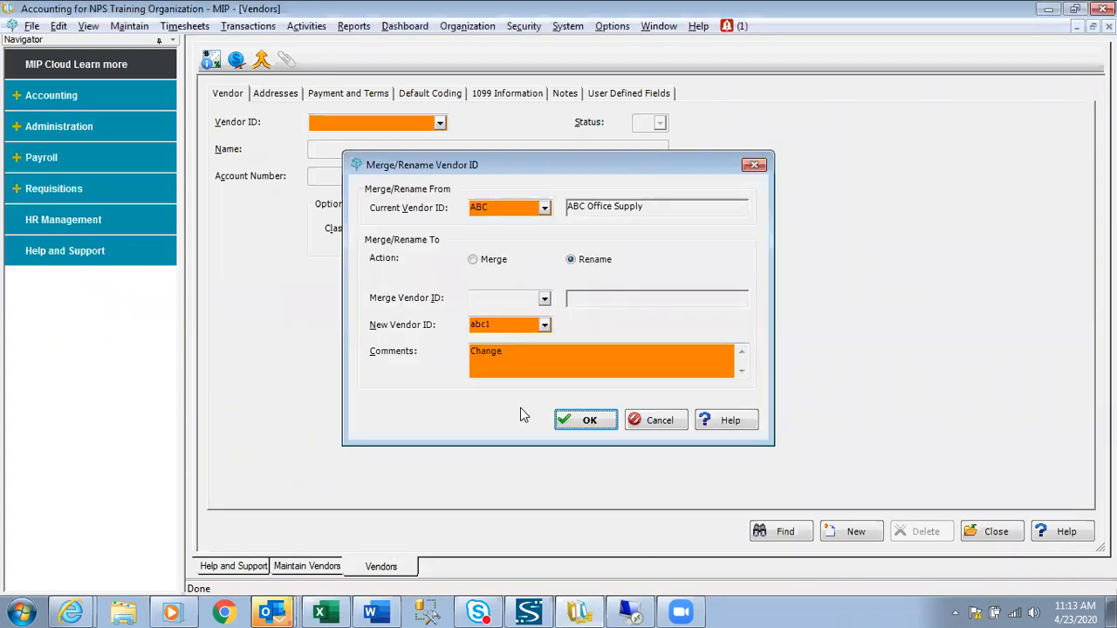
# Step: Load vendor abc1 and review its general, address, and payment and terms information
pyautogui.click(442, 129)
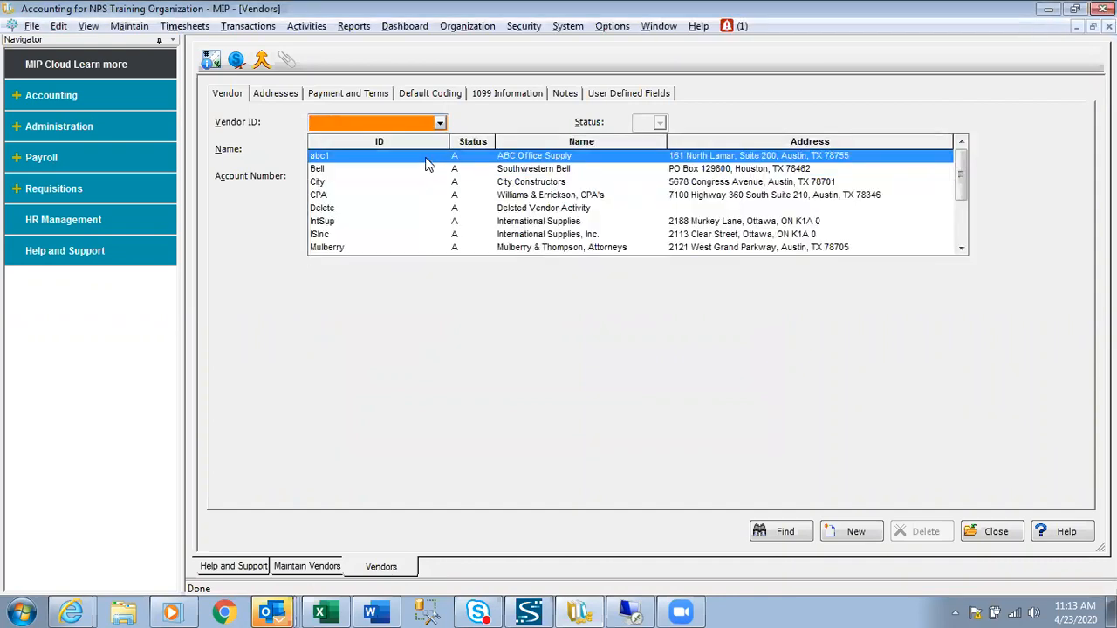
pyautogui.press('Return')
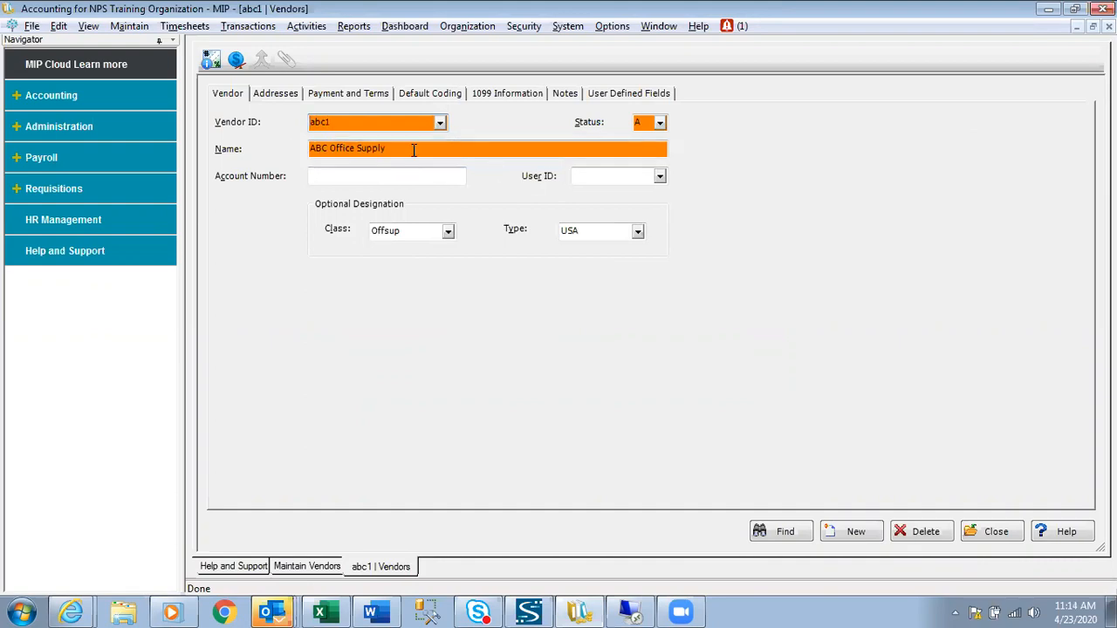
pyautogui.click(287, 98)
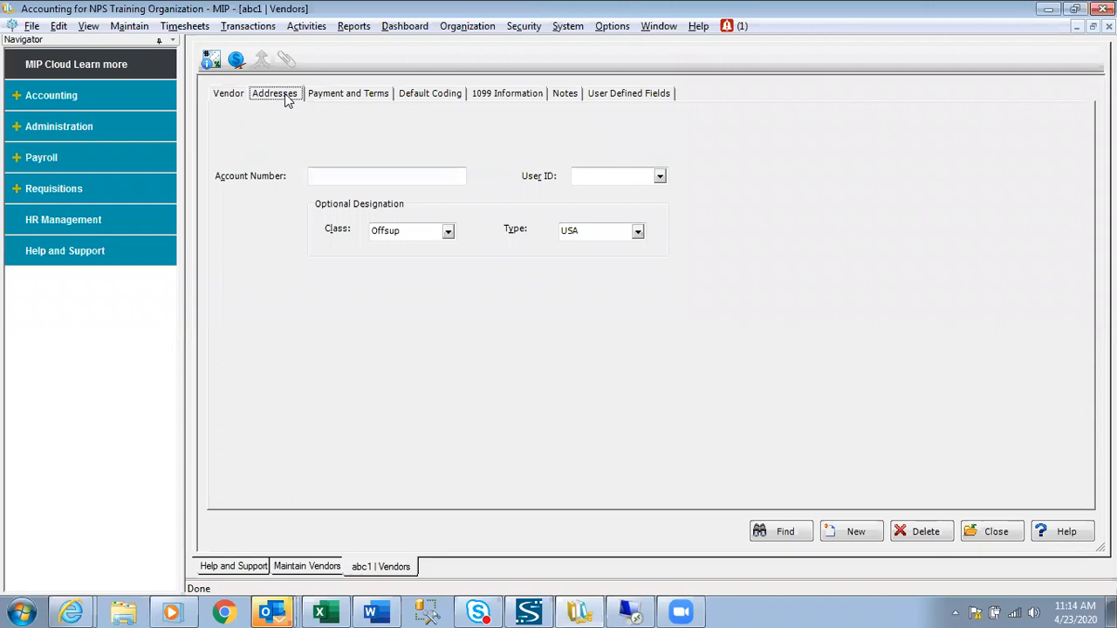
pyautogui.click(347, 94)
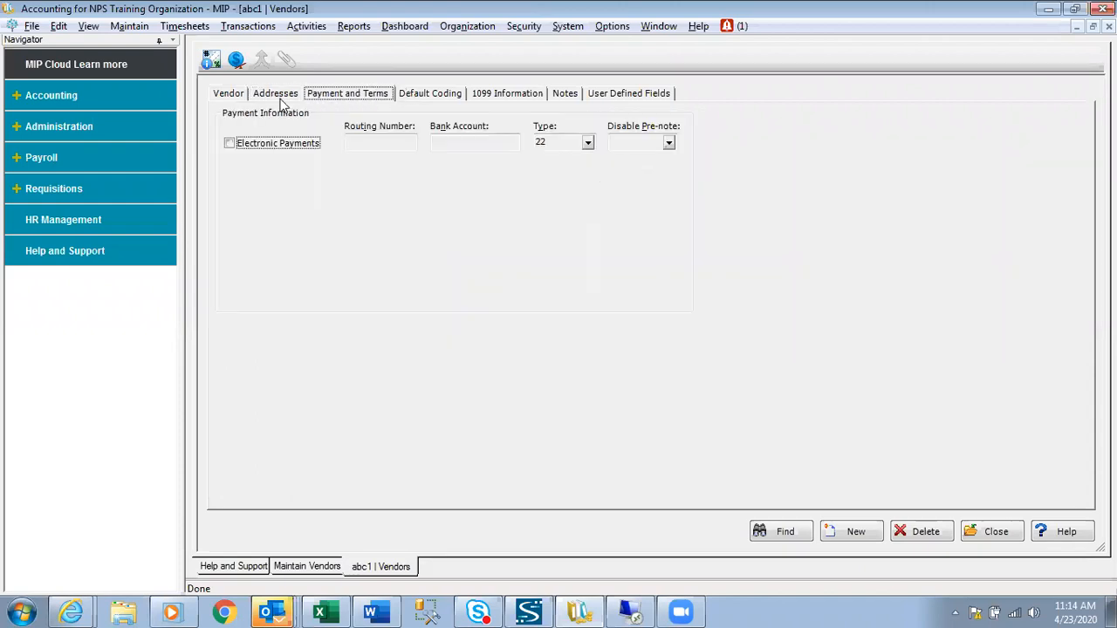
pyautogui.click(228, 94)
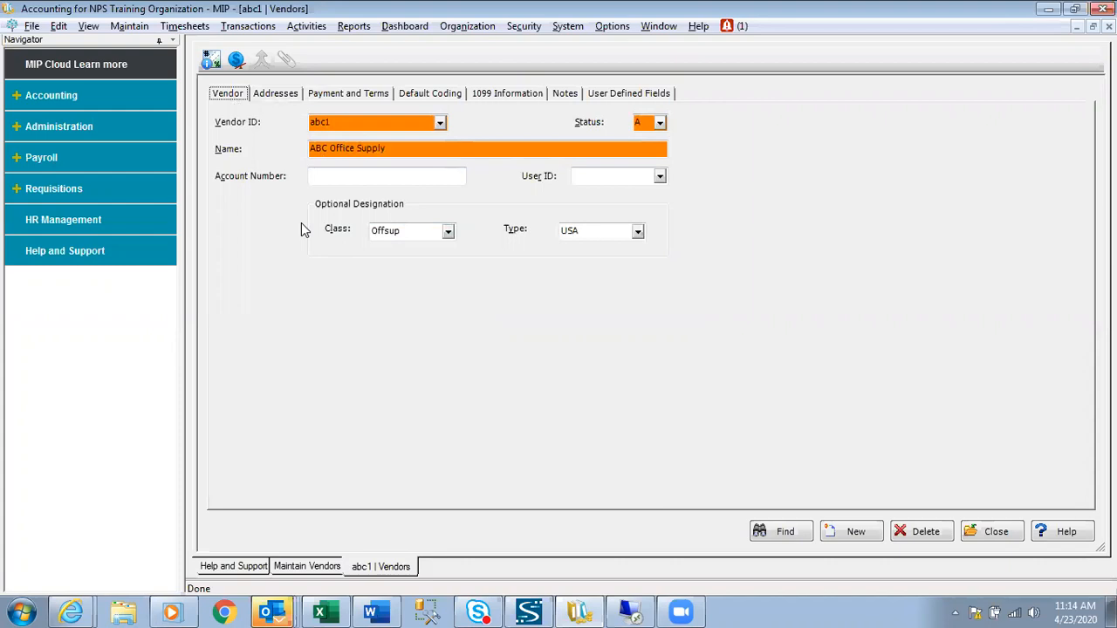
# Step: Reset to a blank vendor form and check the vendor ID list for the XYZ entries
pyautogui.click(856, 536)
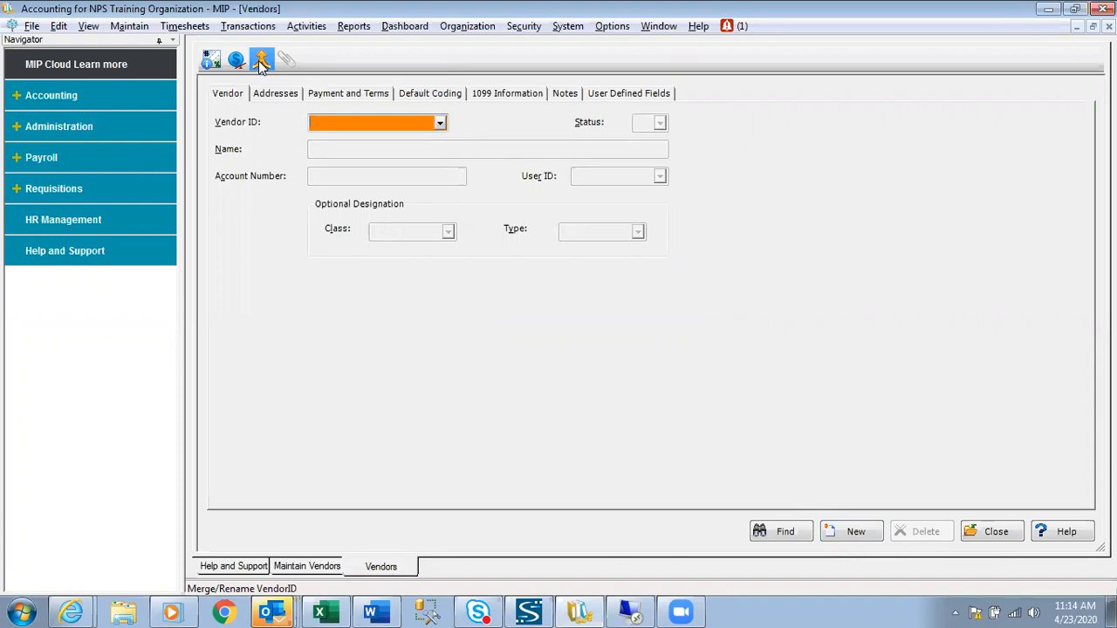
pyautogui.click(441, 127)
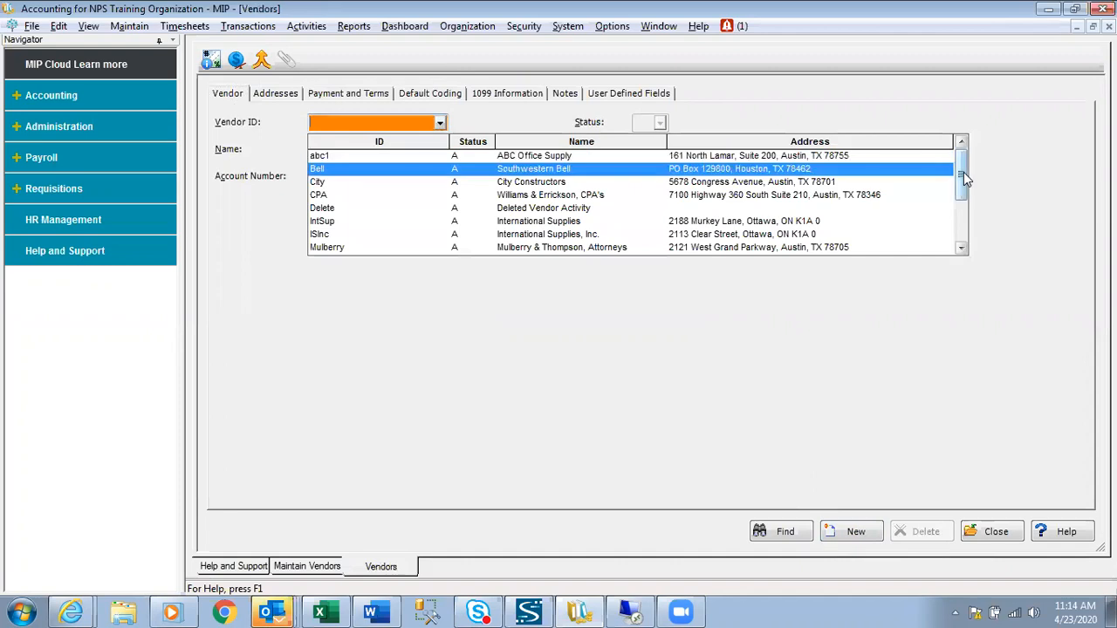
pyautogui.scroll(-3, 960, 221)
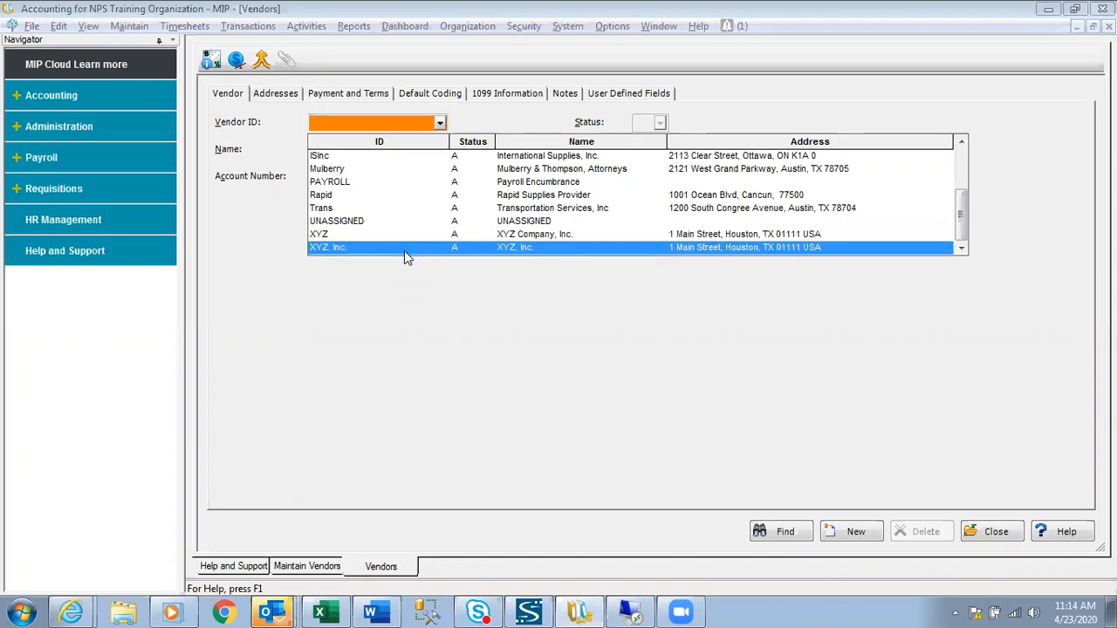
pyautogui.click(471, 335)
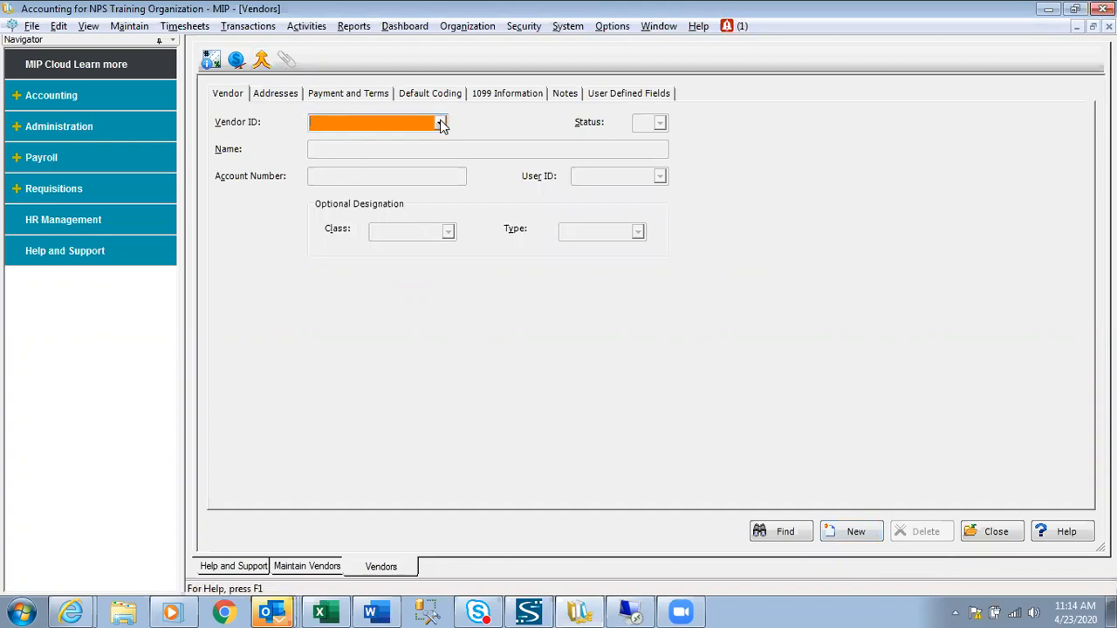
# Step: Set up a Merge/Rename that merges current vendor ID XYZ into vendor ID XYZ, Inc. using the Merge action
pyautogui.click(263, 61)
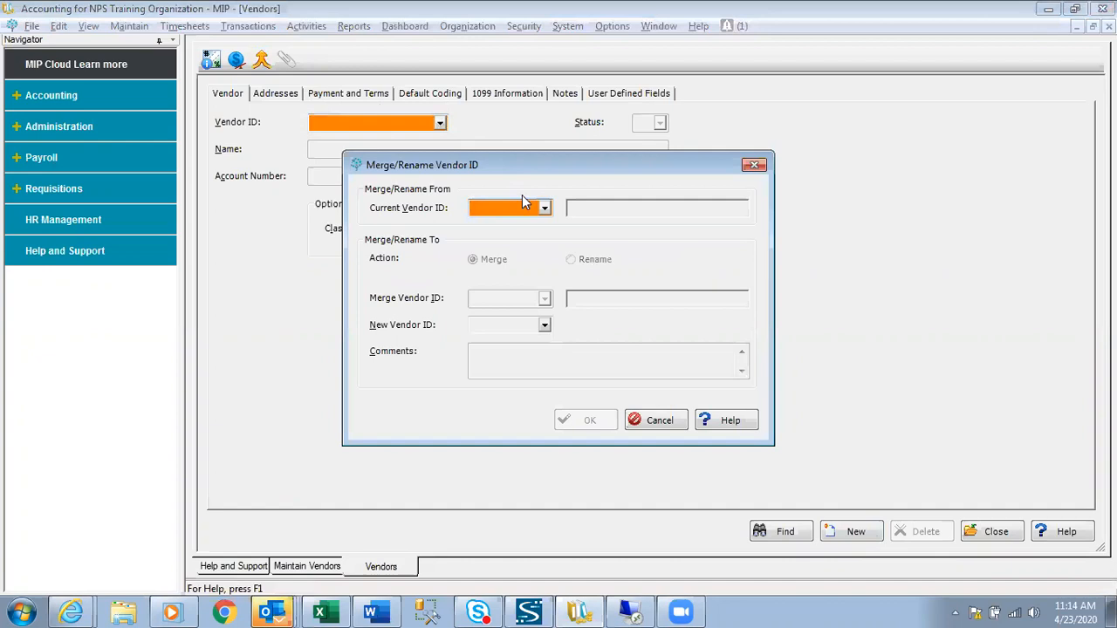
pyautogui.click(544, 209)
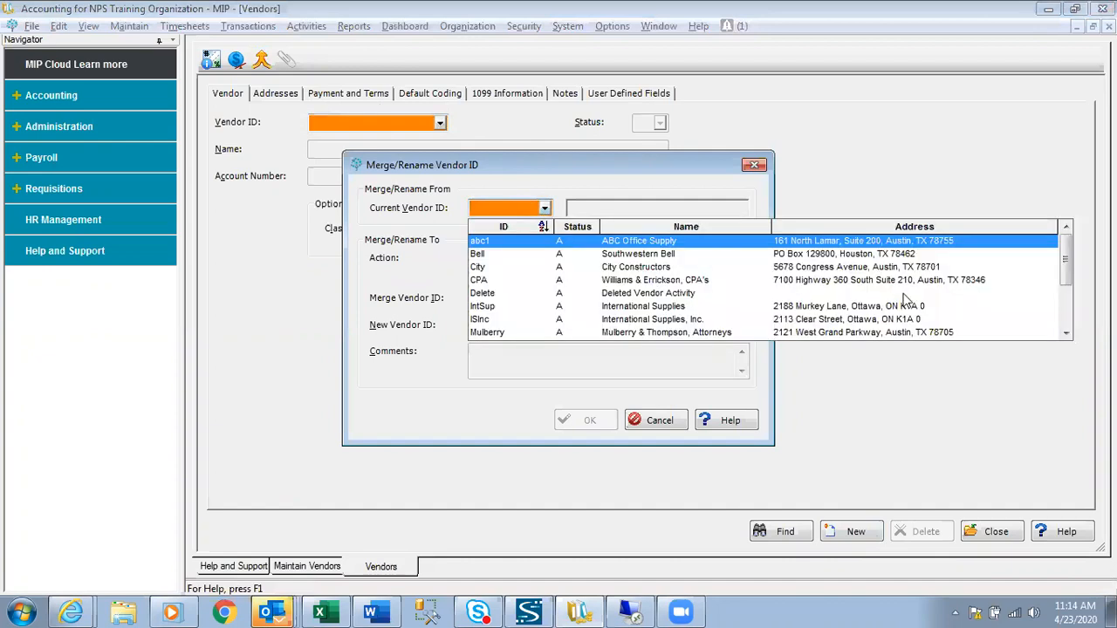
pyautogui.moveTo(1067, 271); pyautogui.dragTo(1068, 307)
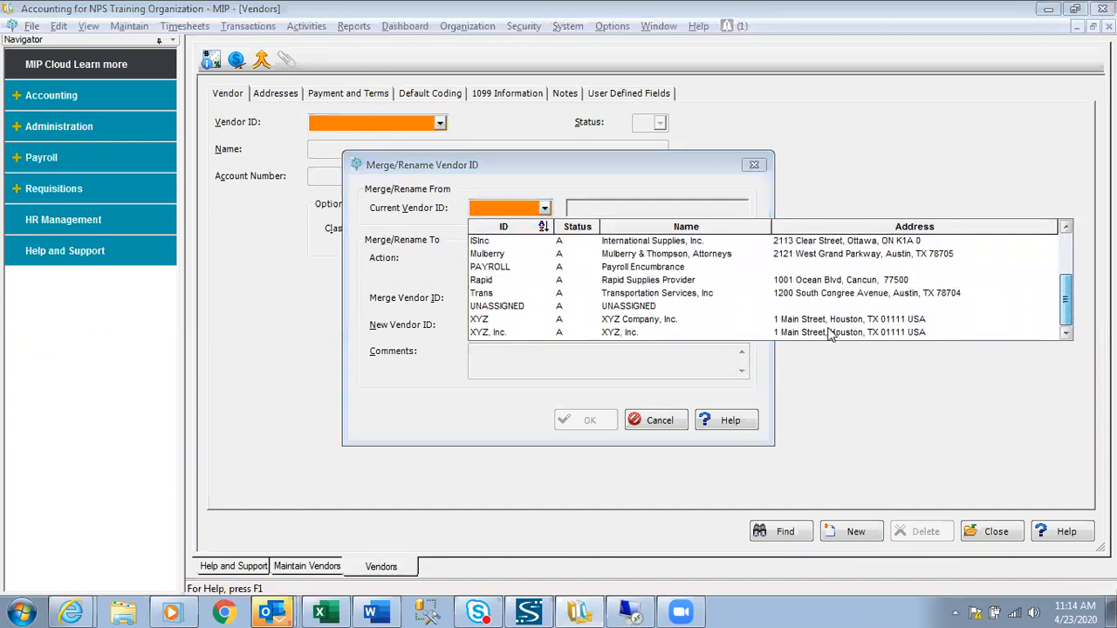
pyautogui.click(510, 322)
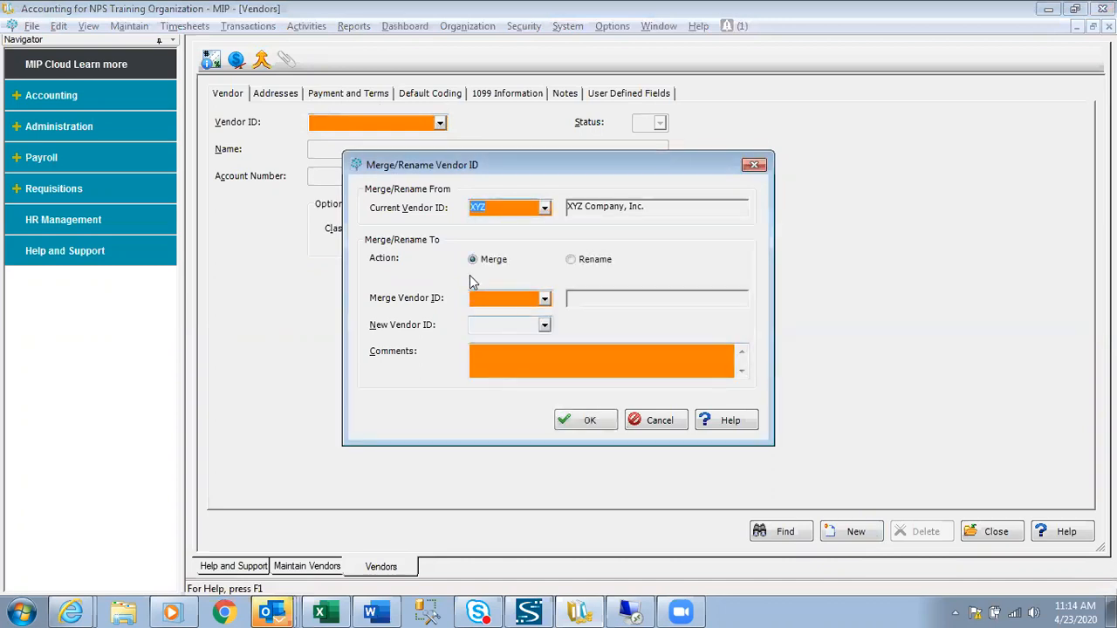
pyautogui.click(545, 299)
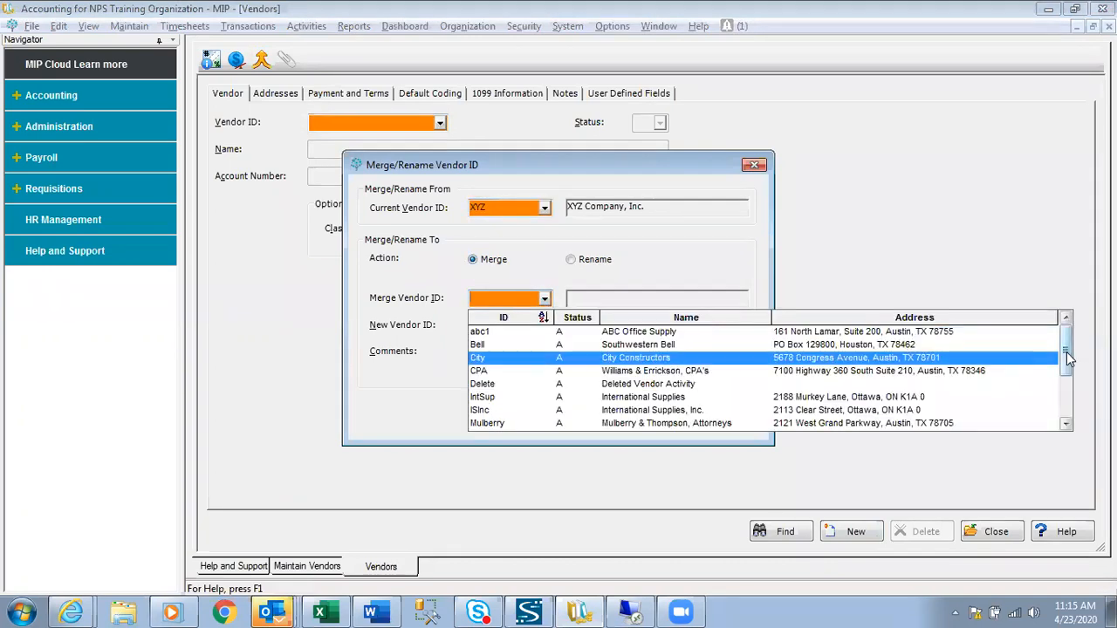
pyautogui.scroll(-2, 1066, 352)
pyautogui.click(711, 424)
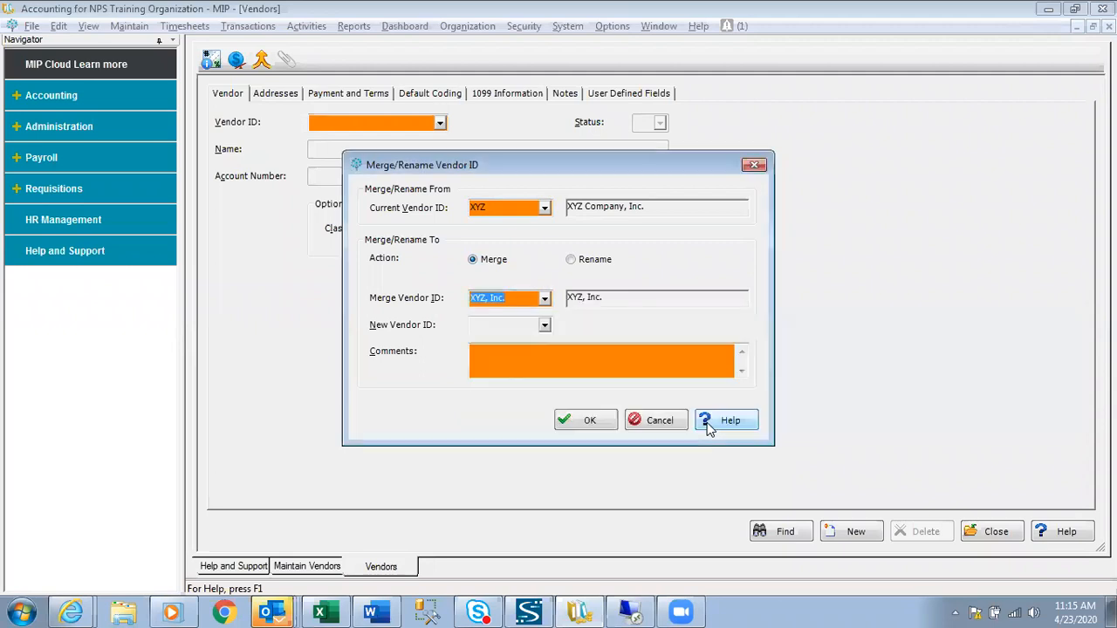
# Step: Enter the comment "test" and carry out the merge of the two XYZ vendors
pyautogui.click(499, 358)
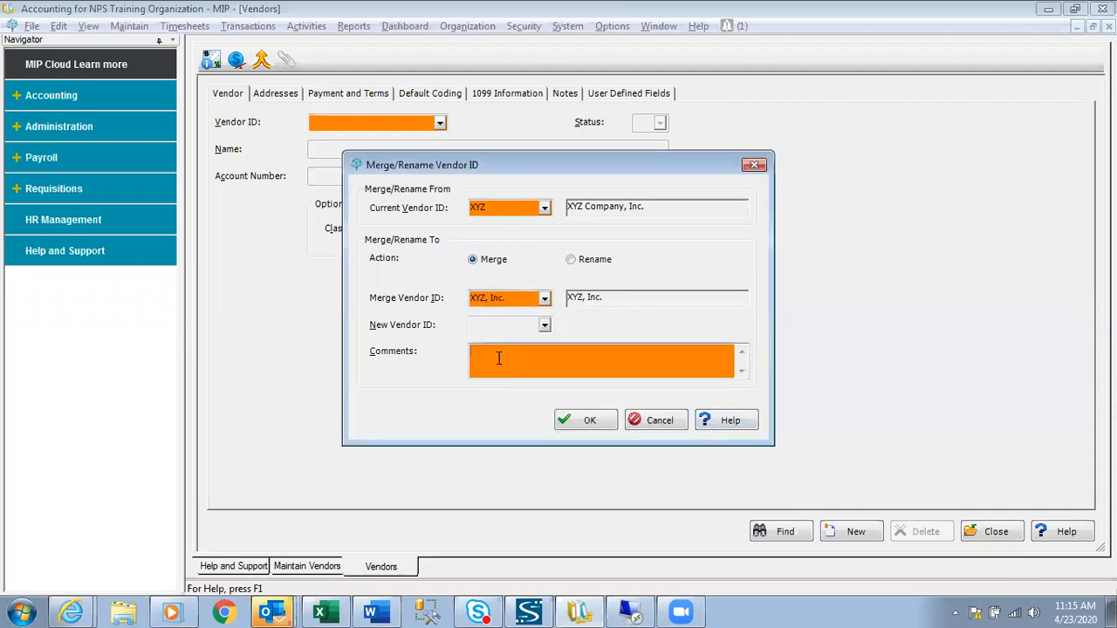
pyautogui.write('test')
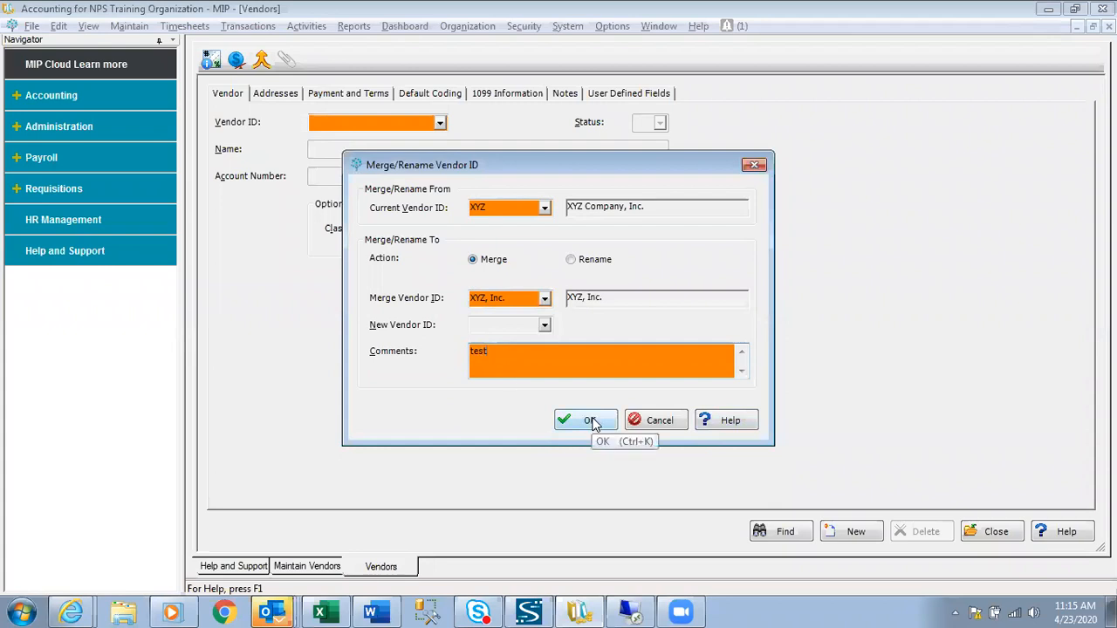
pyautogui.click(593, 424)
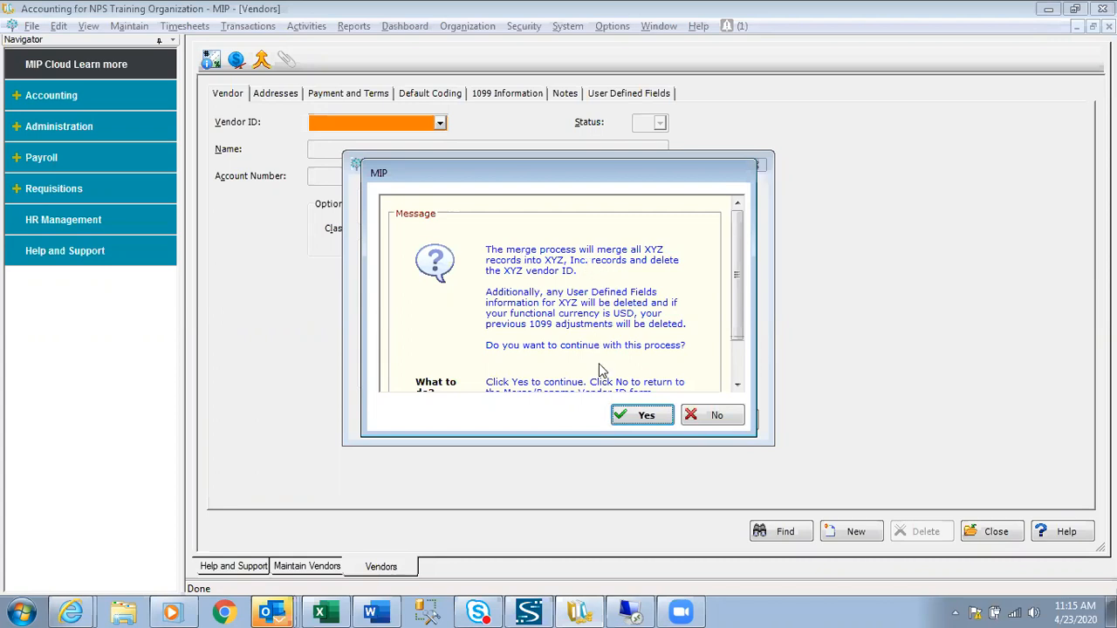
pyautogui.click(647, 417)
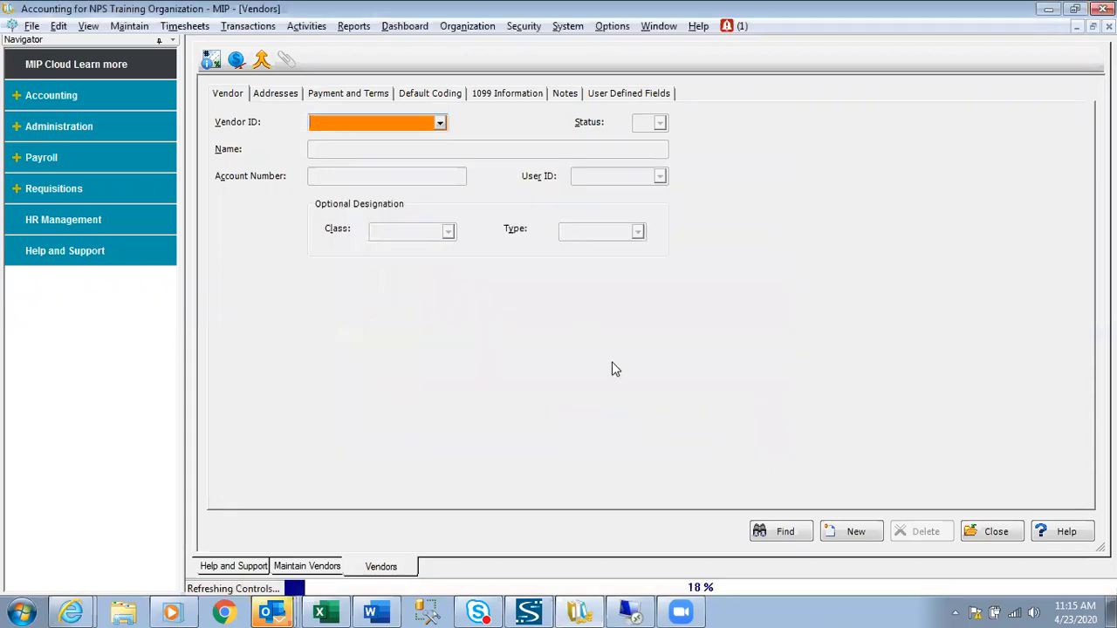
# Step: Check the end of the vendor ID list for the remaining XYZ entries
pyautogui.click(440, 123)
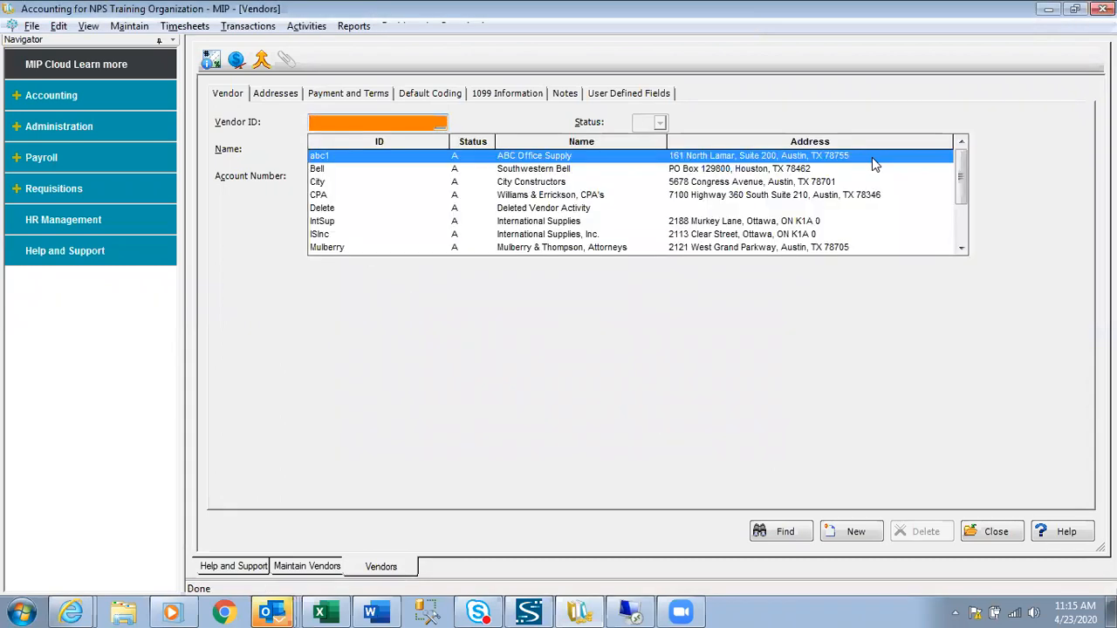
pyautogui.scroll(-2, 637, 210)
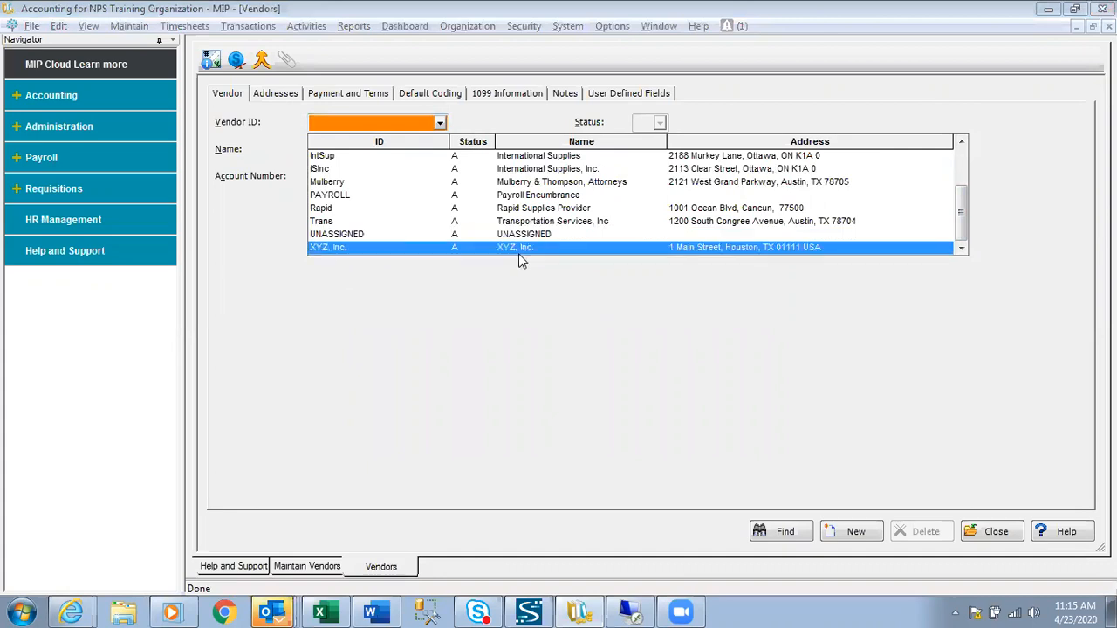
pyautogui.click(503, 341)
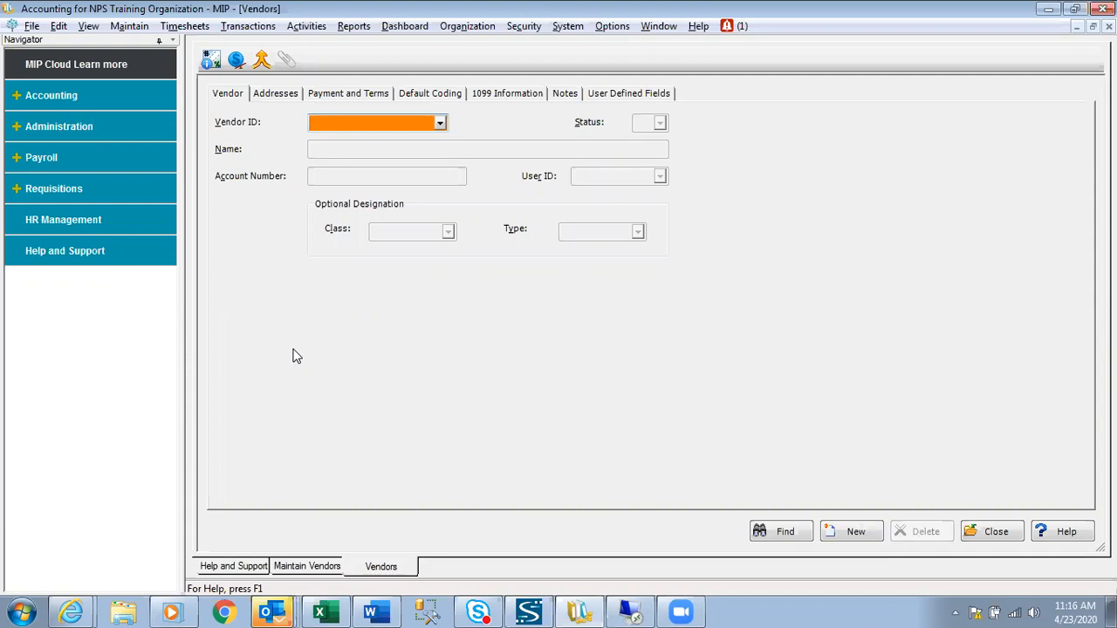
# Step: Load vendor PAYROLL and try to delete it
pyautogui.click(440, 124)
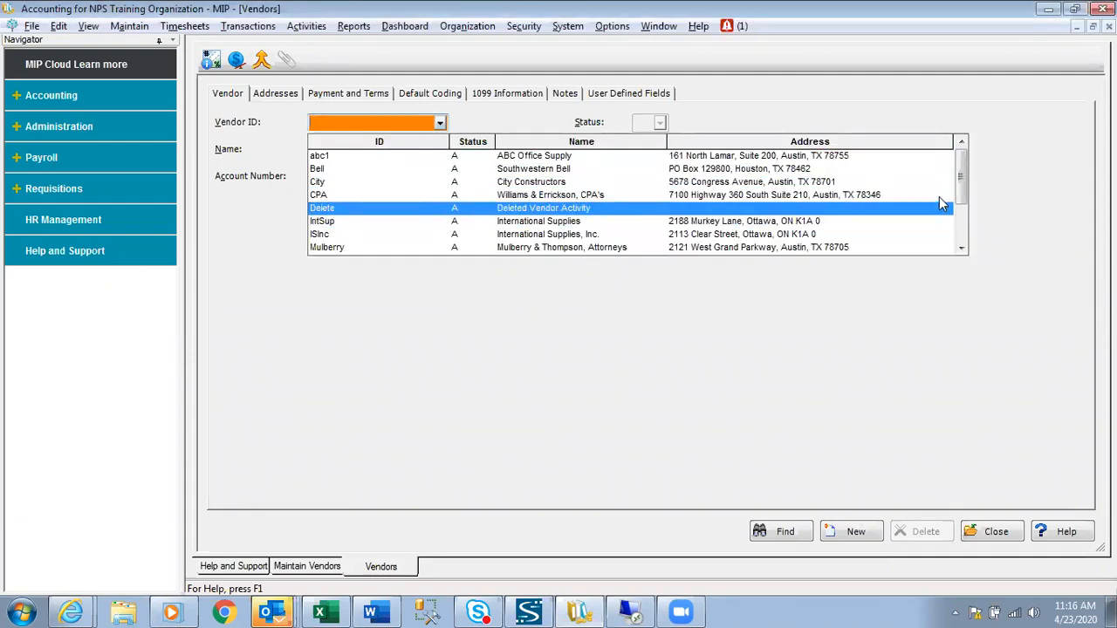
pyautogui.scroll(-2, 960, 191)
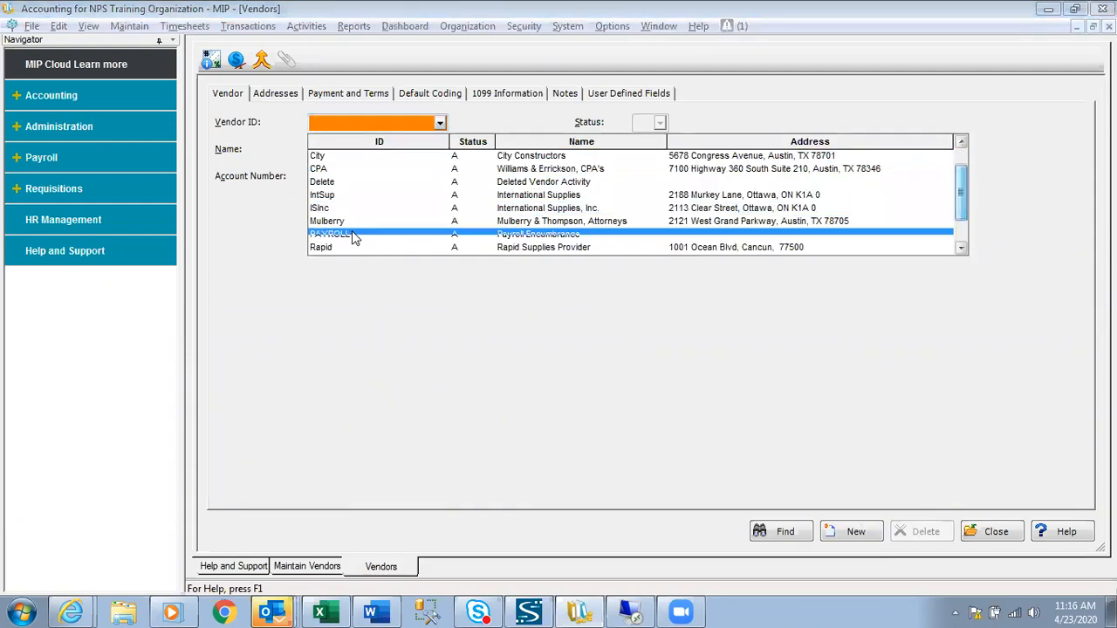
pyautogui.click(354, 235)
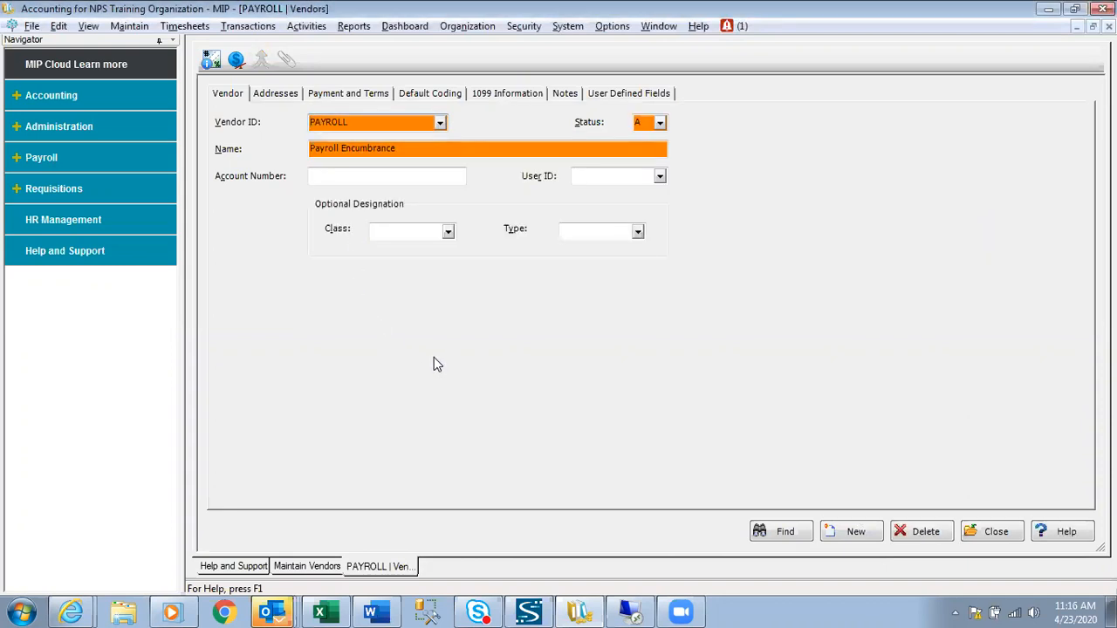
pyautogui.click(902, 536)
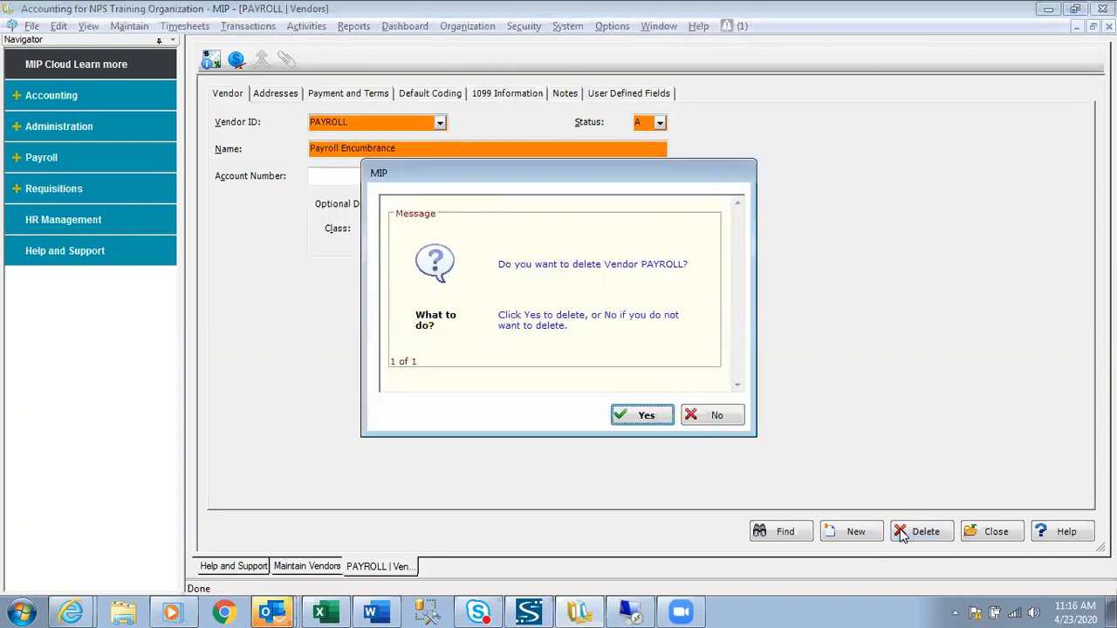
pyautogui.click(646, 417)
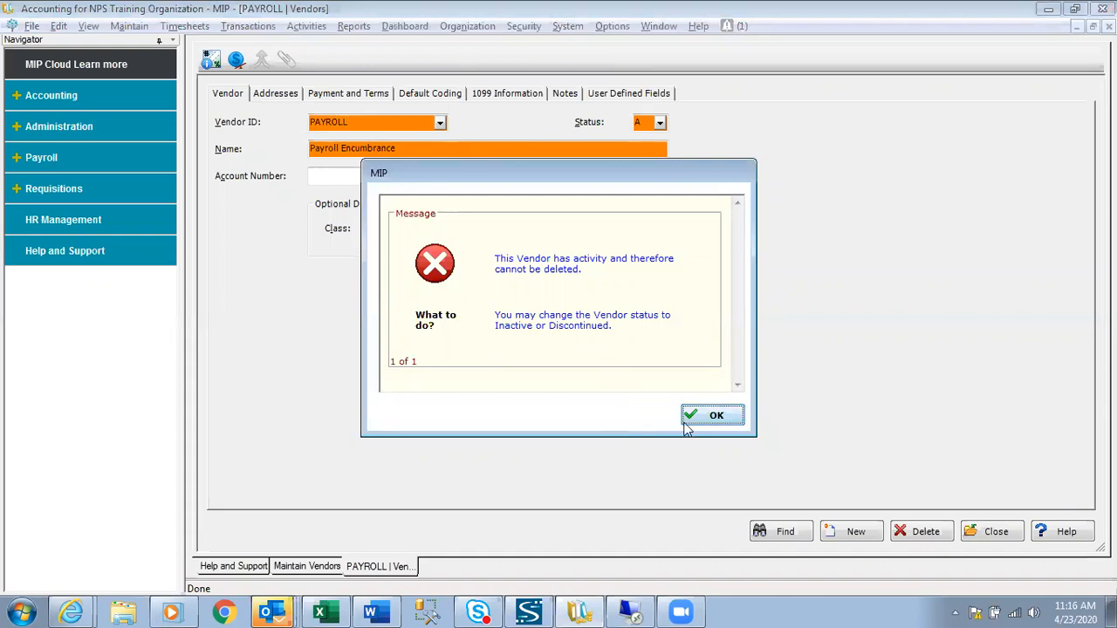
pyautogui.click(715, 416)
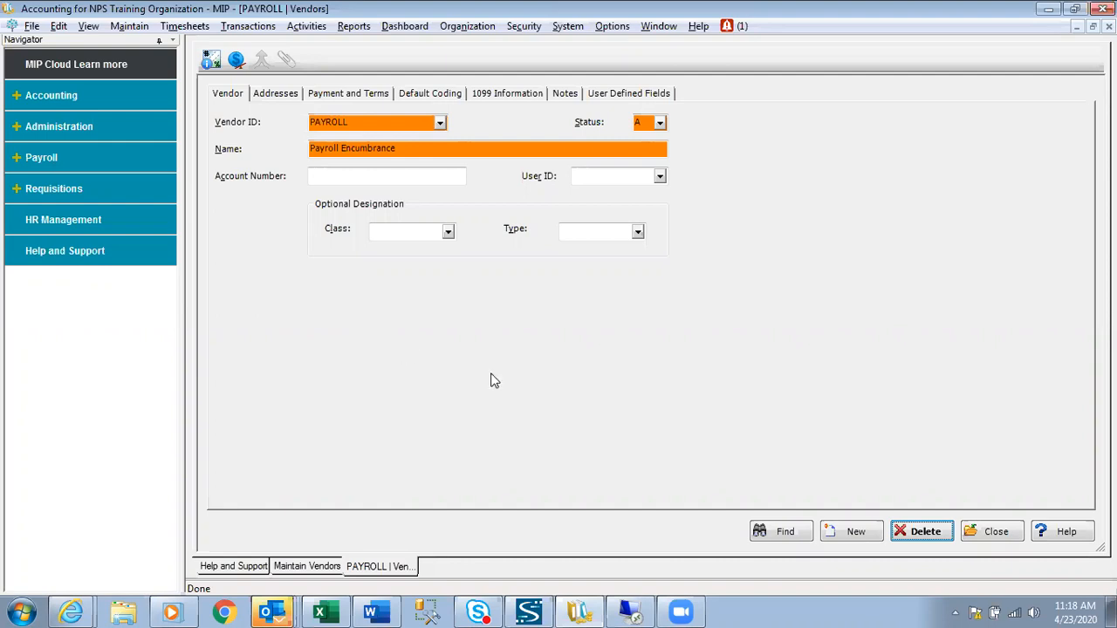
# Step: Close the vendor forms and open the Zero Vendors report from the Accounts Payable Vendor Activity reports
pyautogui.click(998, 532)
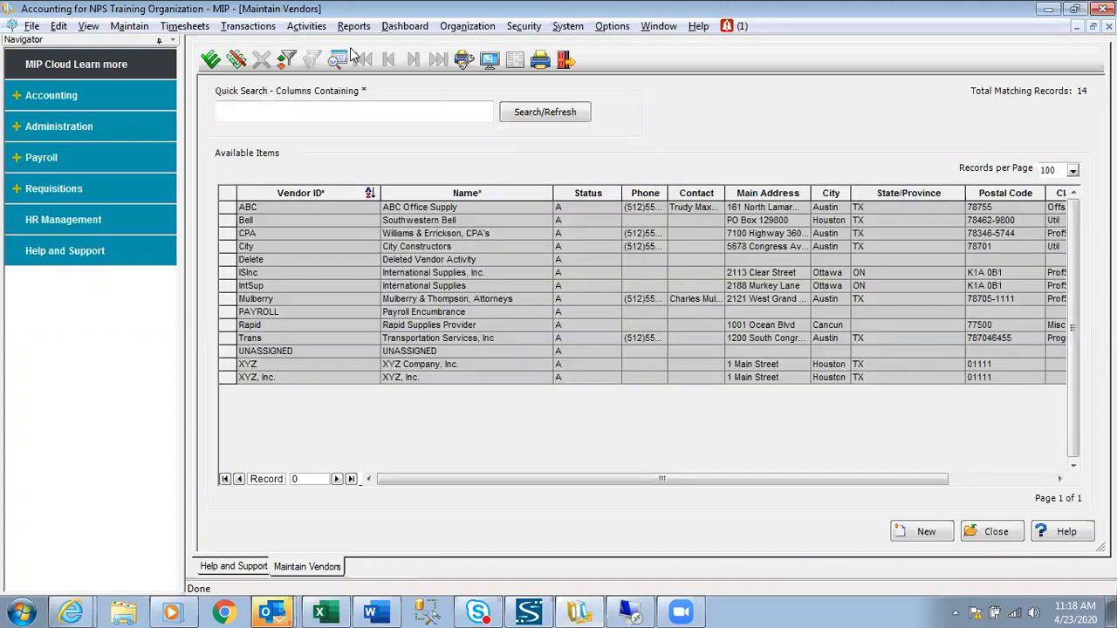
pyautogui.click(995, 528)
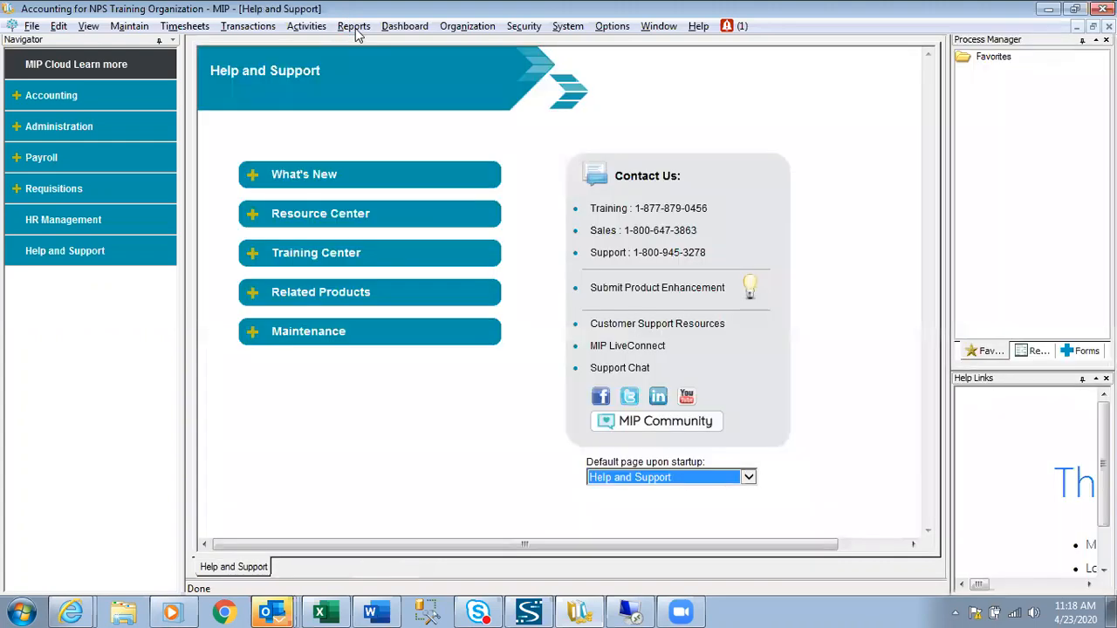
pyautogui.click(354, 26)
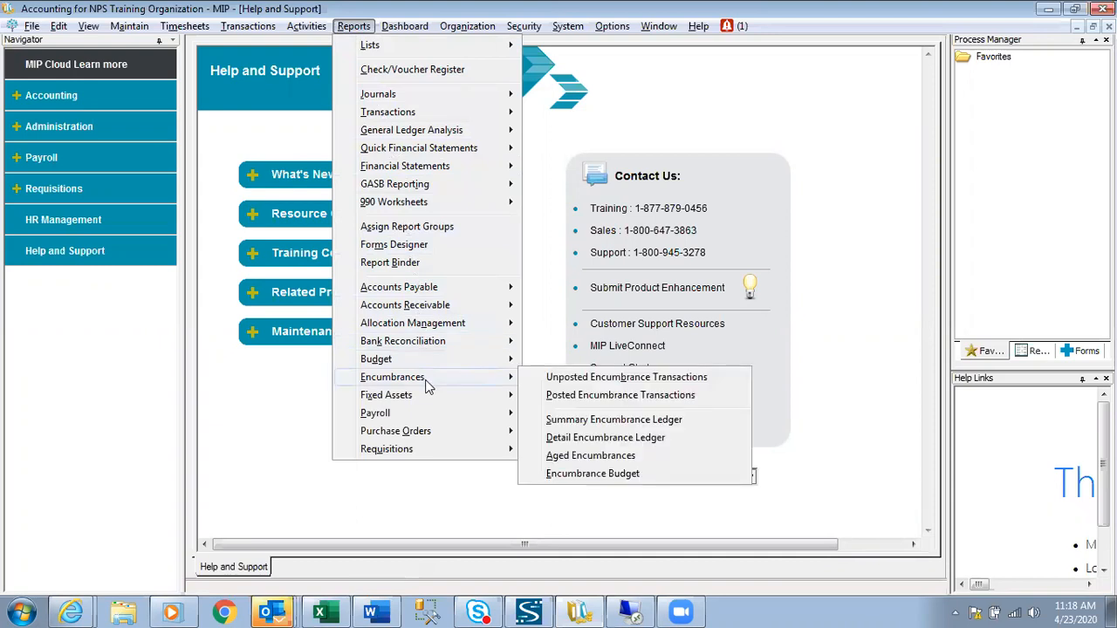
pyautogui.moveTo(438, 295)
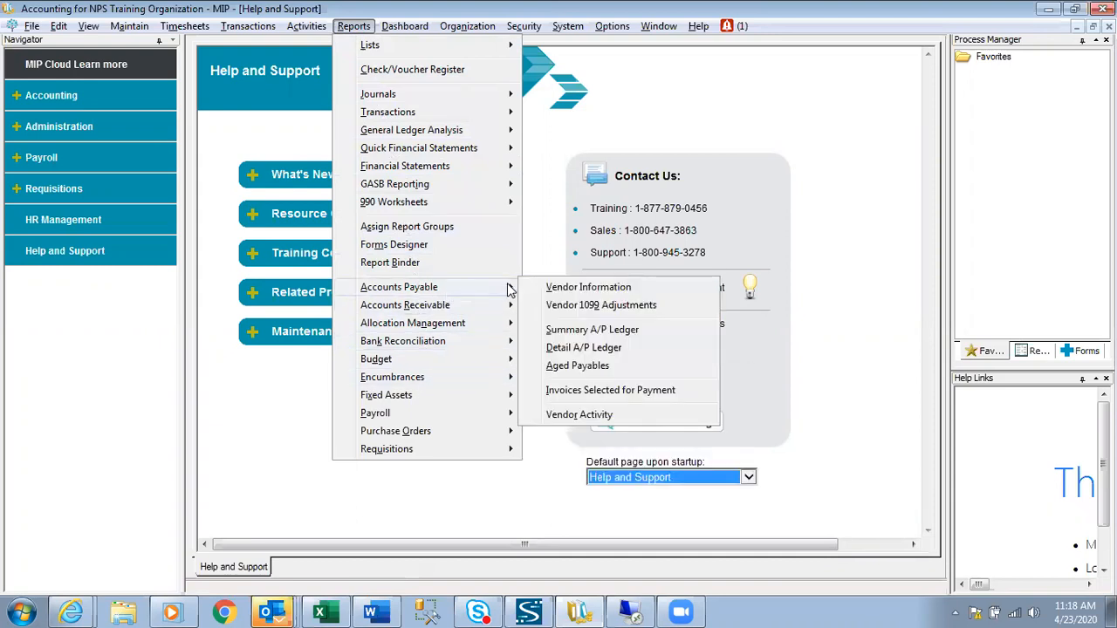
pyautogui.click(610, 417)
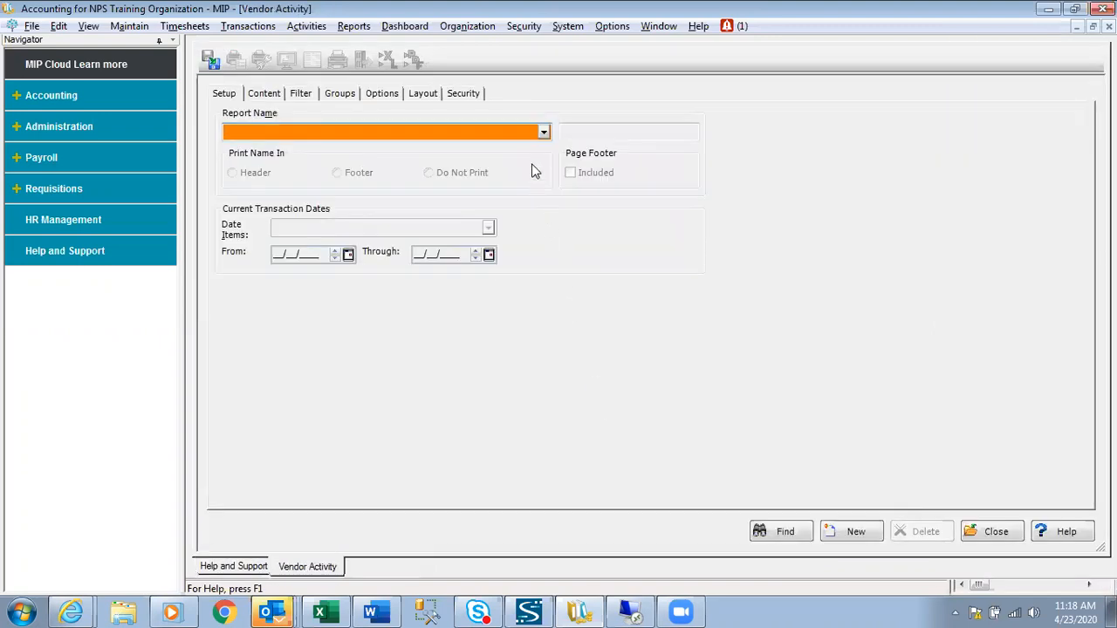
pyautogui.click(545, 131)
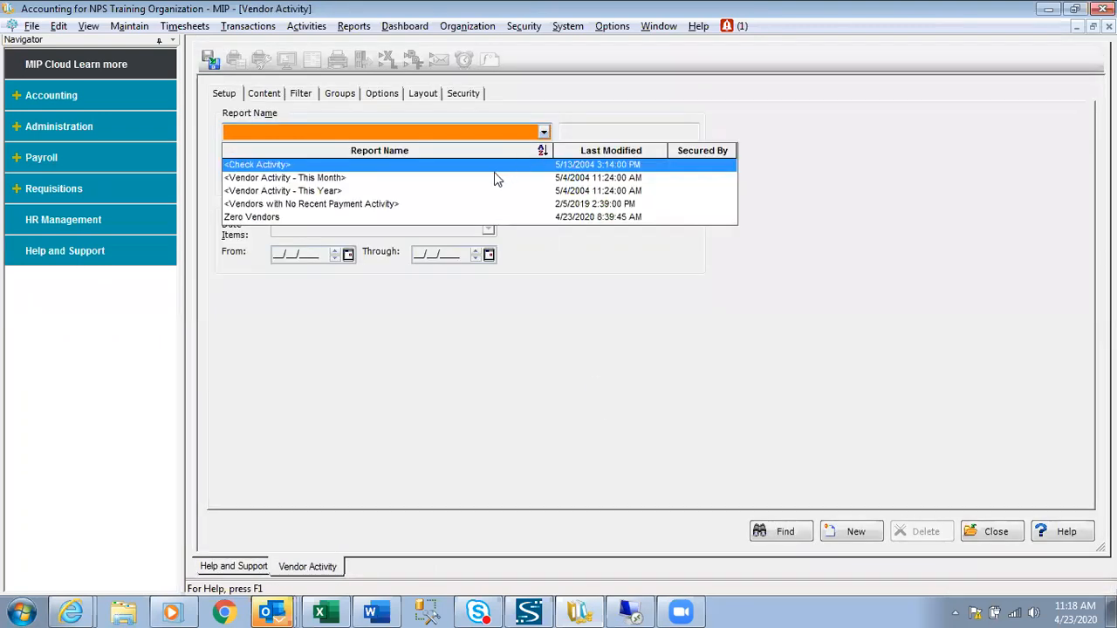
pyautogui.click(443, 218)
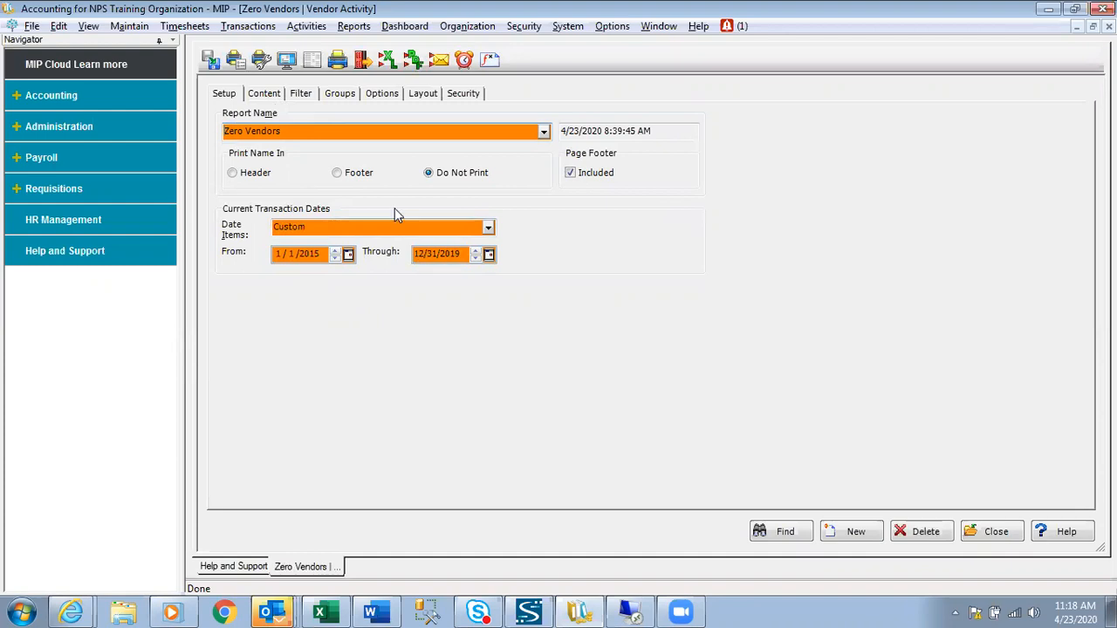
# Step: Review the Zero Vendors report's filter and content settings, view the report on screen, and close it
pyautogui.click(302, 94)
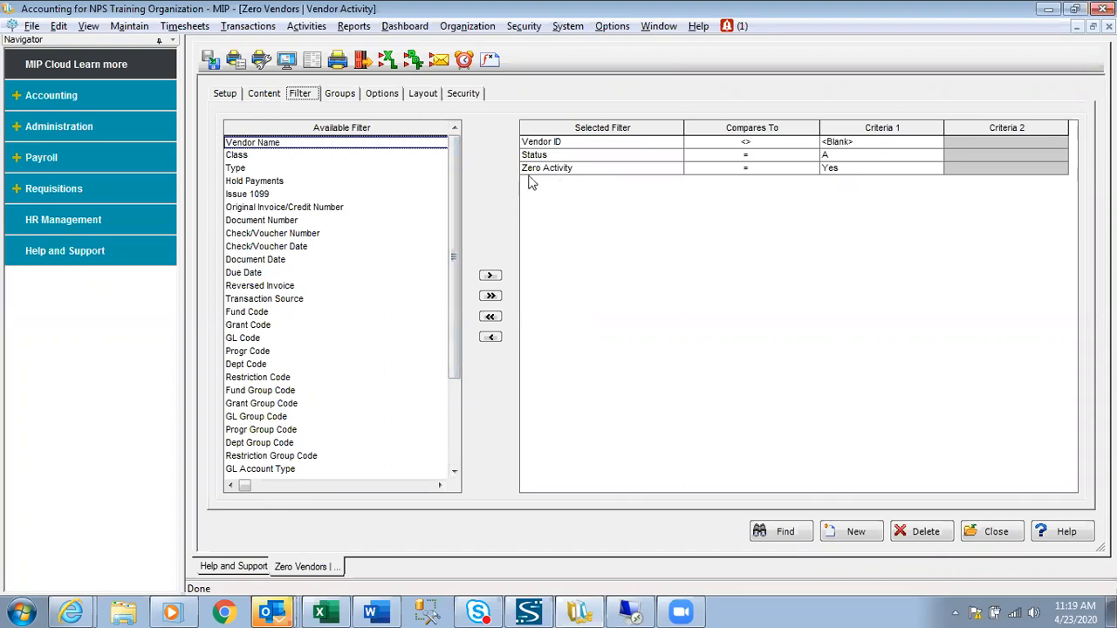
pyautogui.click(263, 93)
pyautogui.click(287, 58)
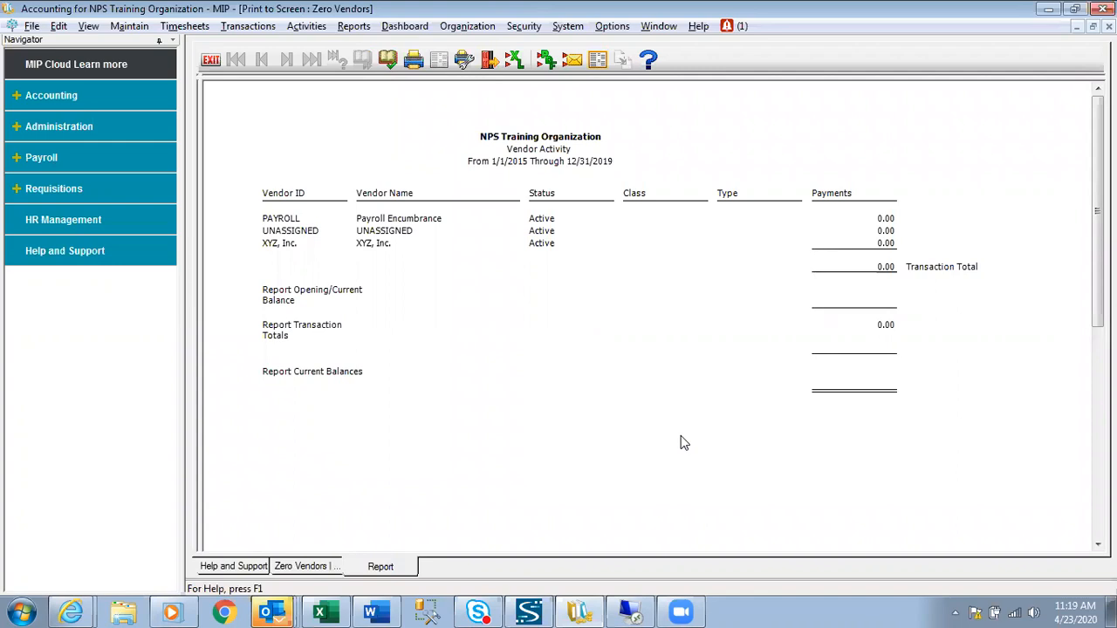
pyautogui.click(213, 63)
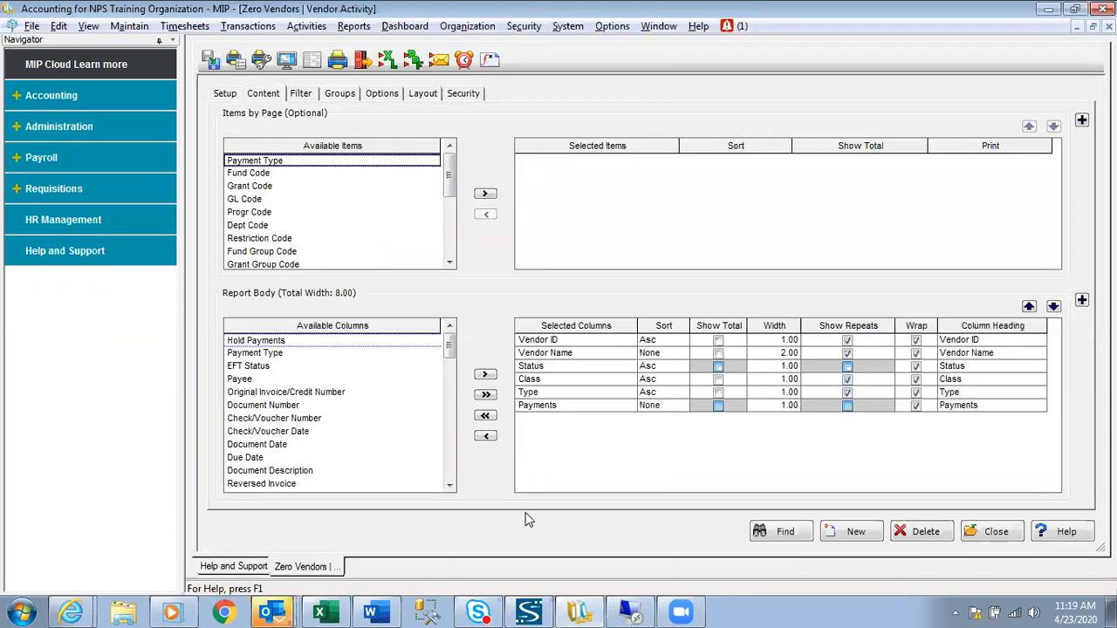
pyautogui.click(995, 533)
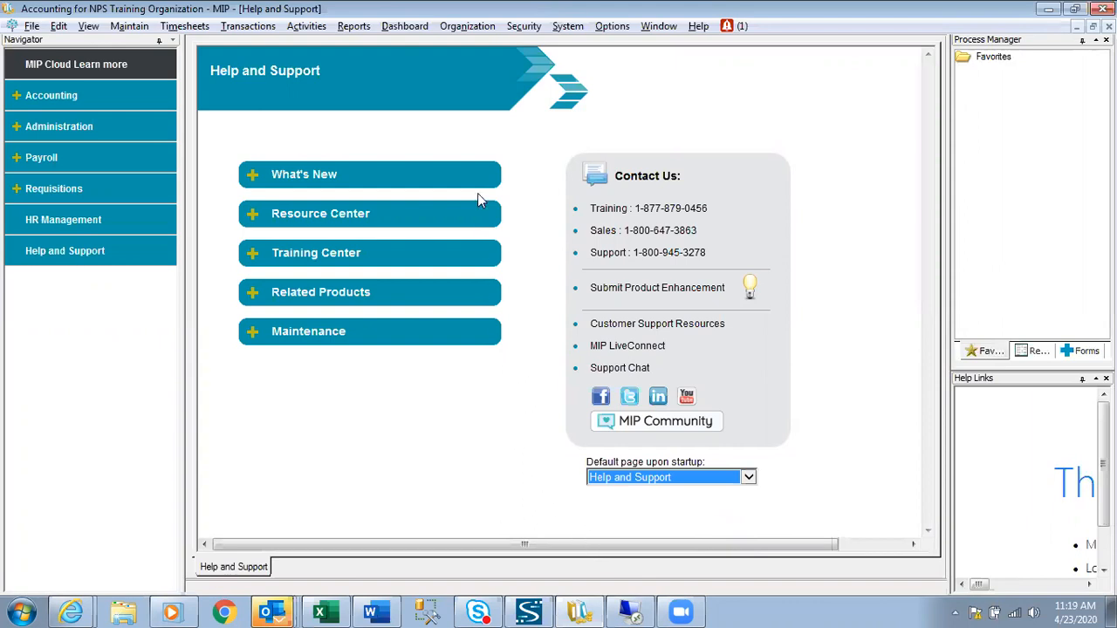
# Step: Open the organization's user defined fields setup and select Vendors as the type
pyautogui.click(468, 27)
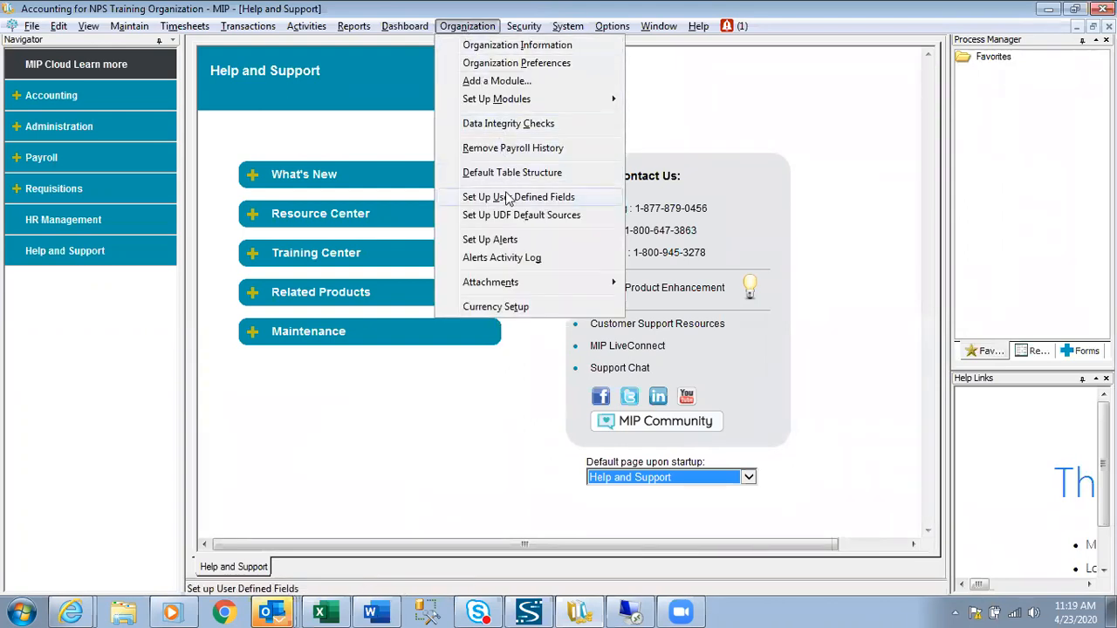
pyautogui.click(508, 202)
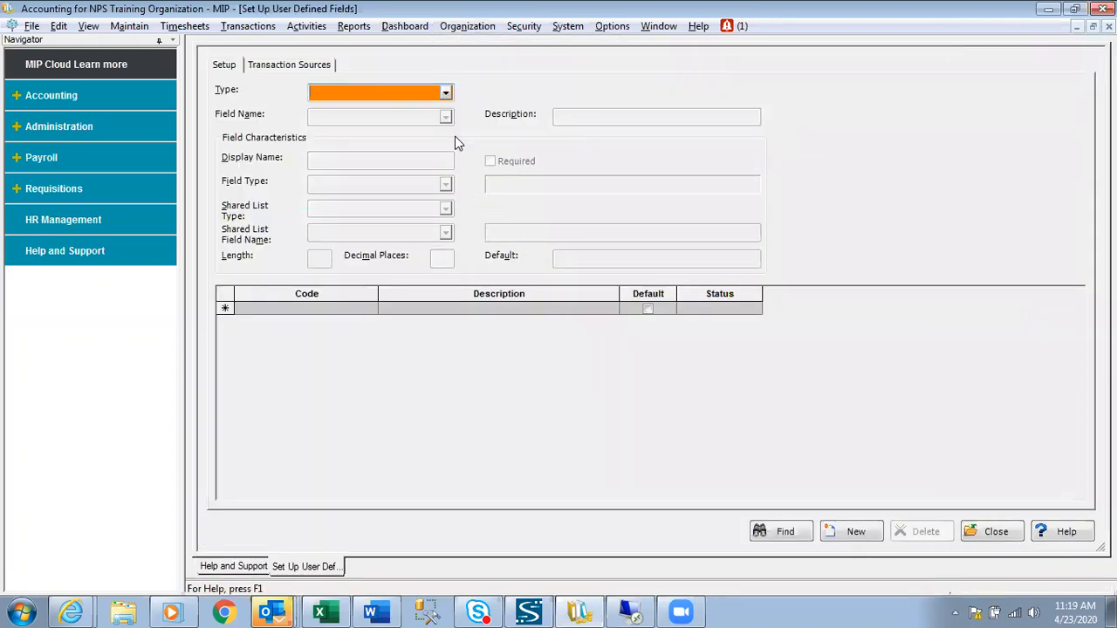
pyautogui.click(445, 94)
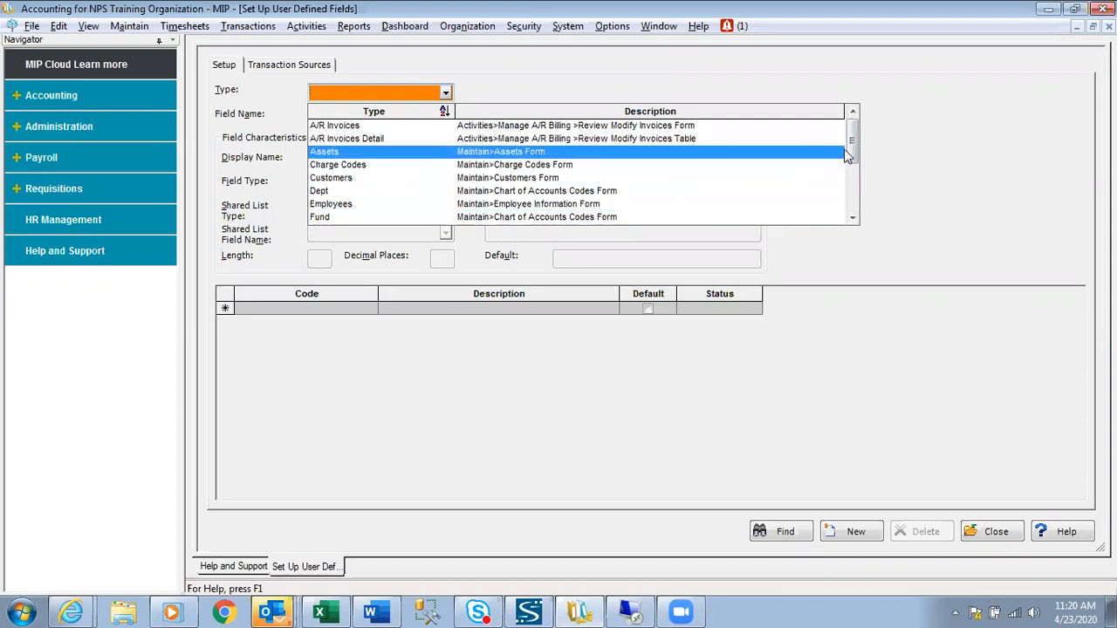
pyautogui.moveTo(852, 154); pyautogui.dragTo(859, 210)
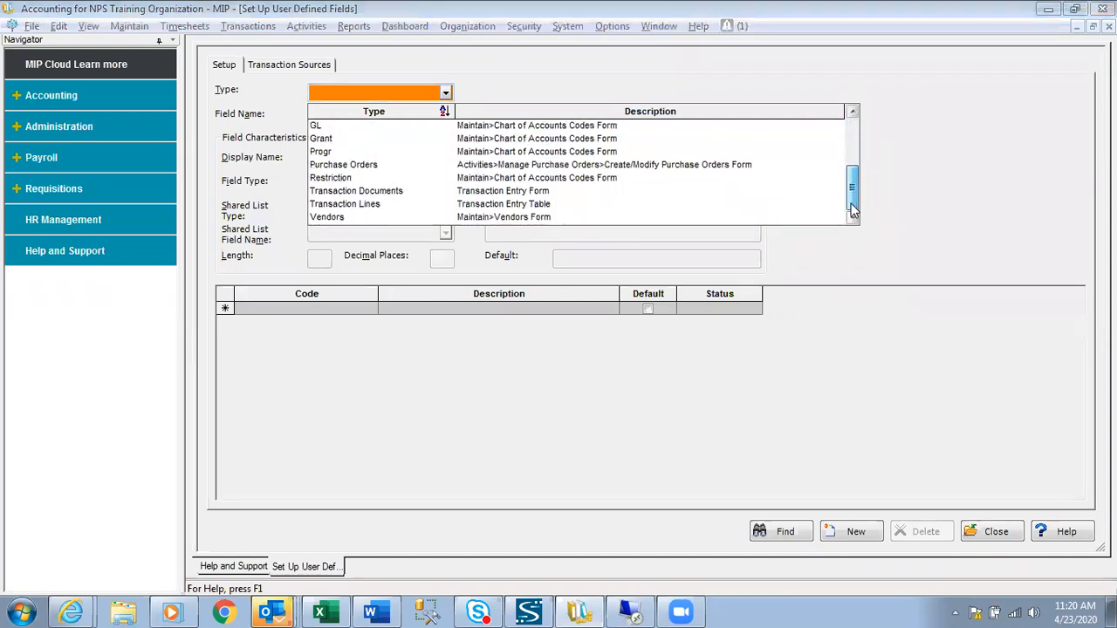
pyautogui.click(394, 218)
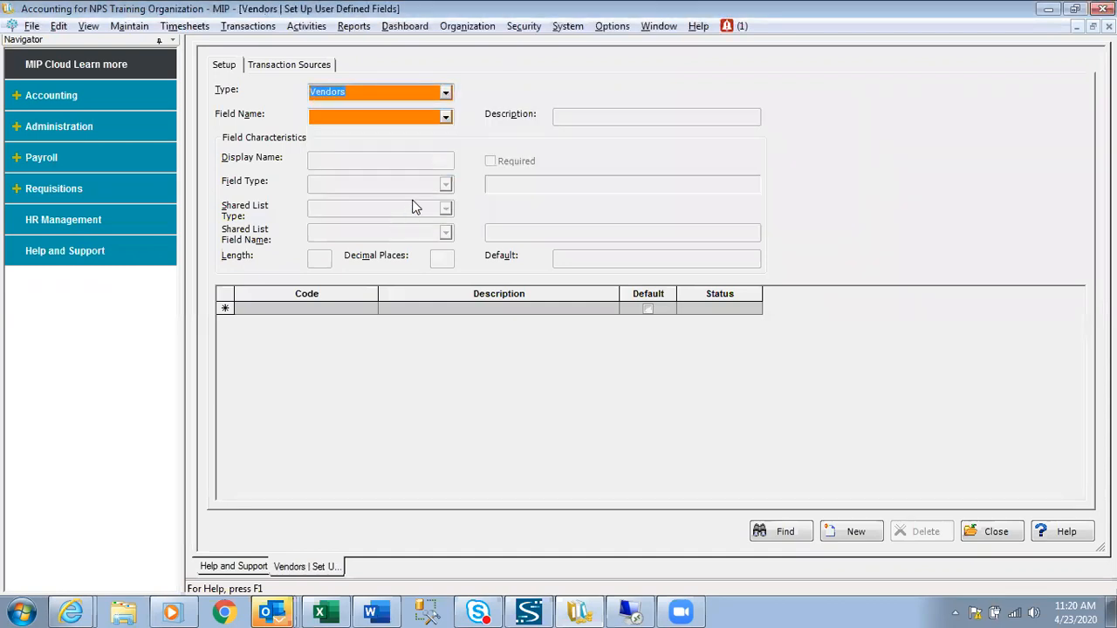
# Step: Load the existing AltEmail vendor field, review its characteristics, and close the user defined fields setup
pyautogui.click(448, 120)
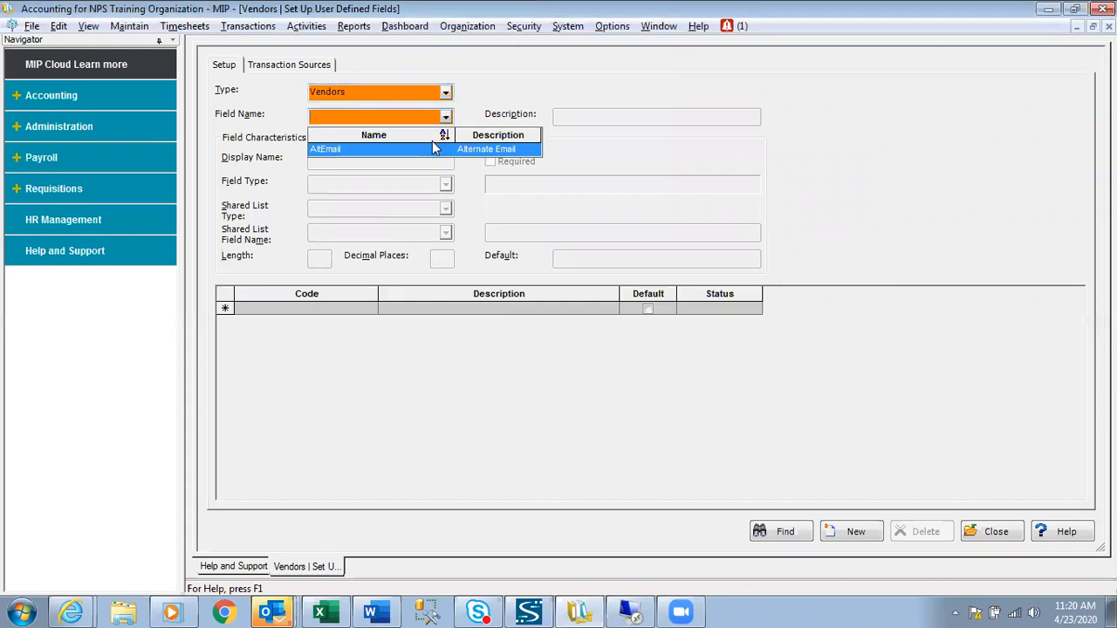
pyautogui.click(430, 150)
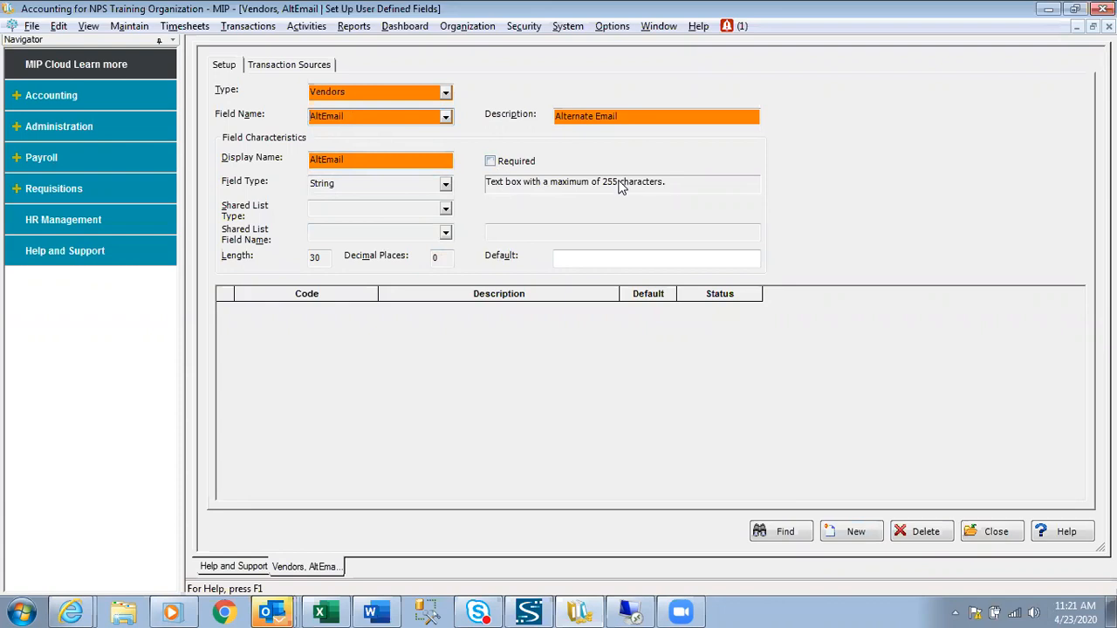
pyautogui.click(992, 534)
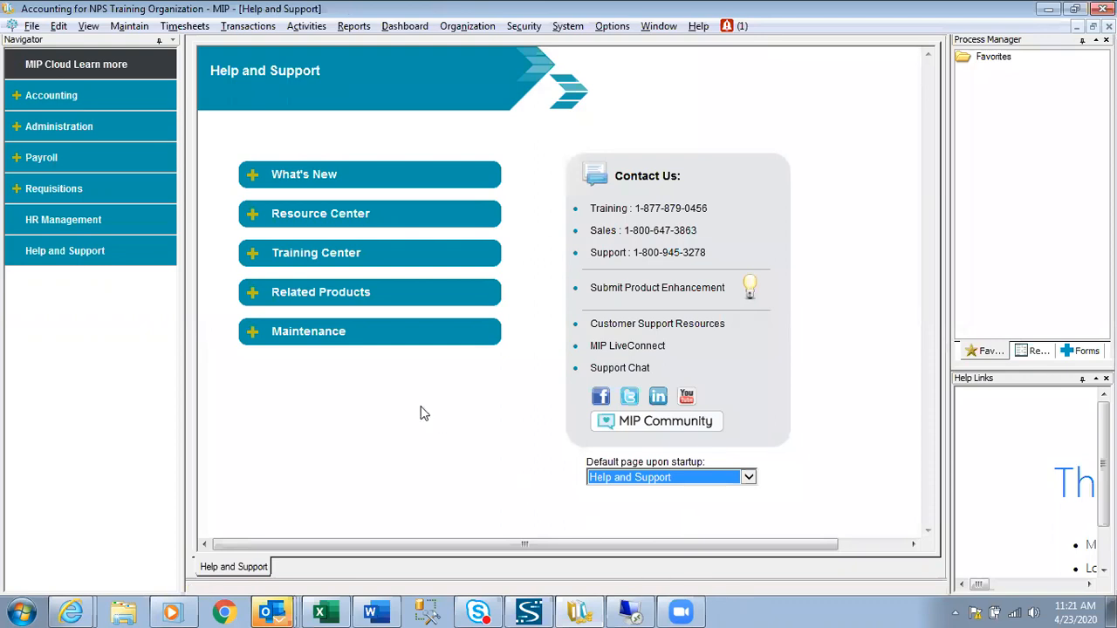
# Step: Open vendor City from vendor maintenance, view its user defined fields, and close the vendor forms
pyautogui.click(130, 27)
pyautogui.click(151, 166)
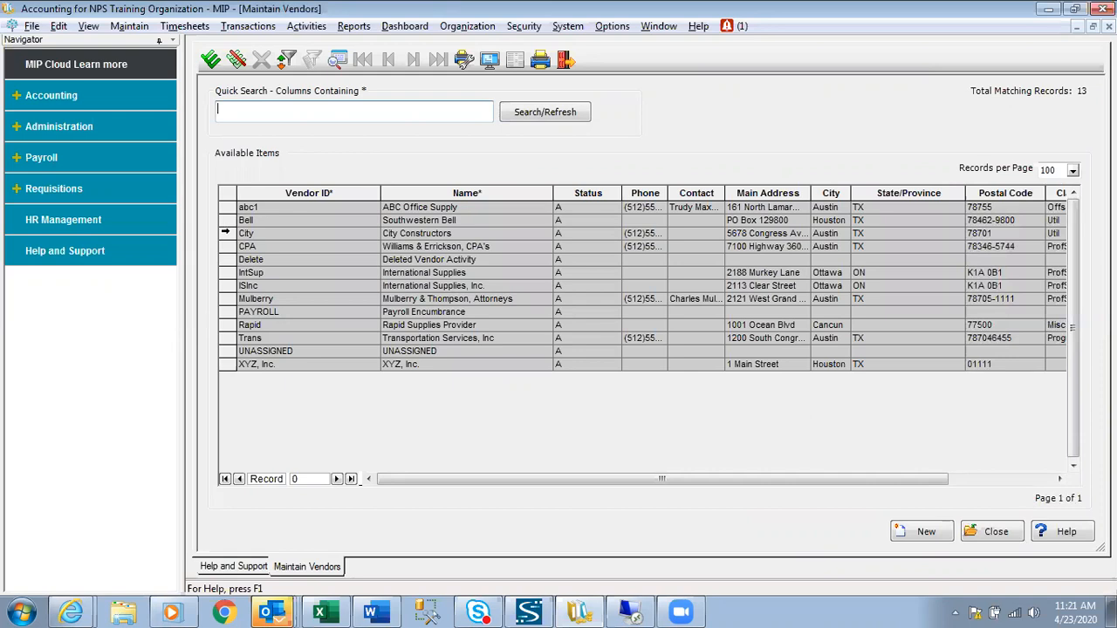
pyautogui.click(225, 233)
pyautogui.doubleClick(225, 233)
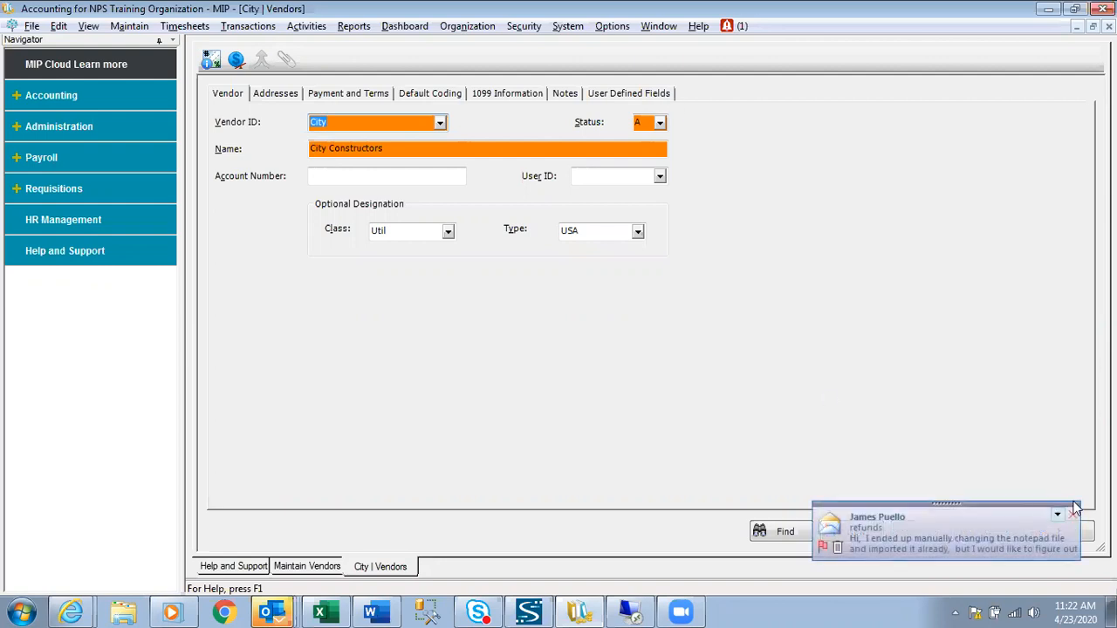
pyautogui.click(1075, 510)
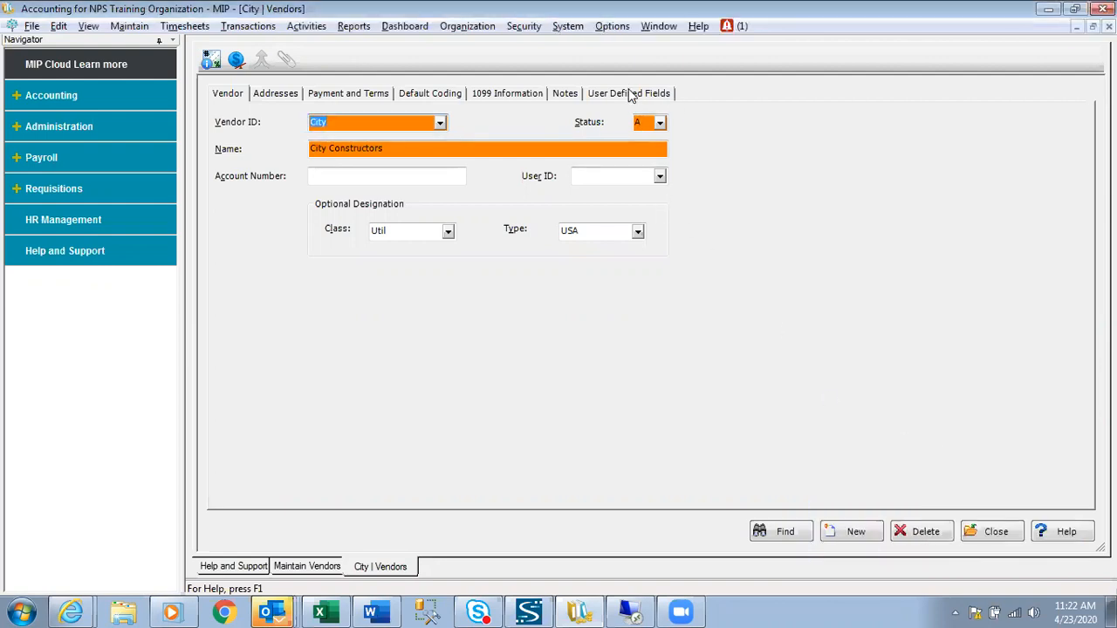
pyautogui.click(631, 94)
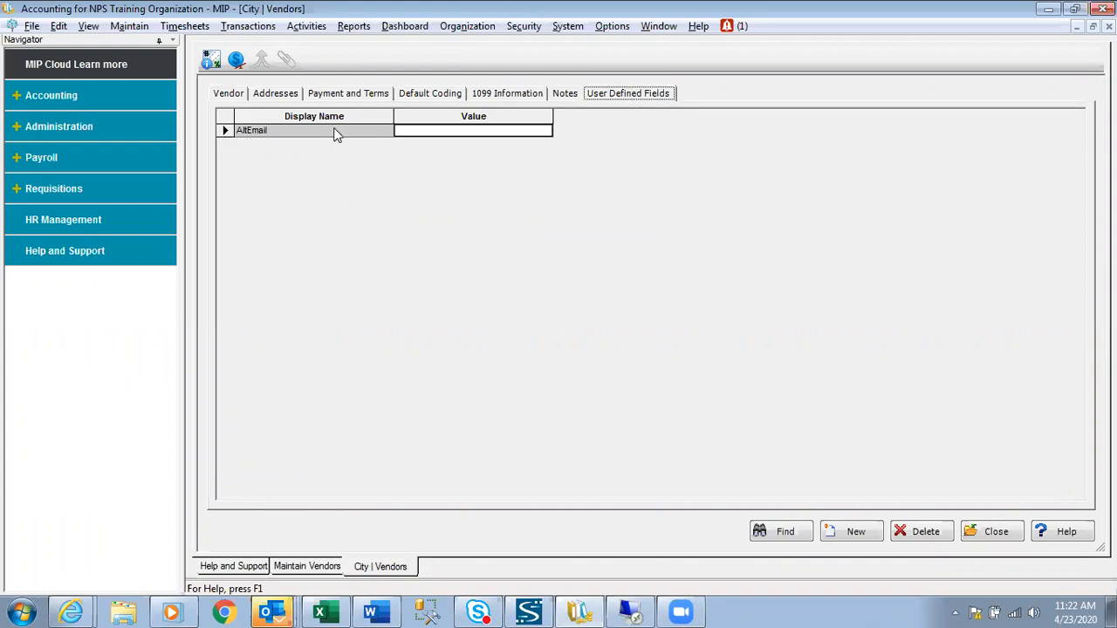
pyautogui.click(434, 133)
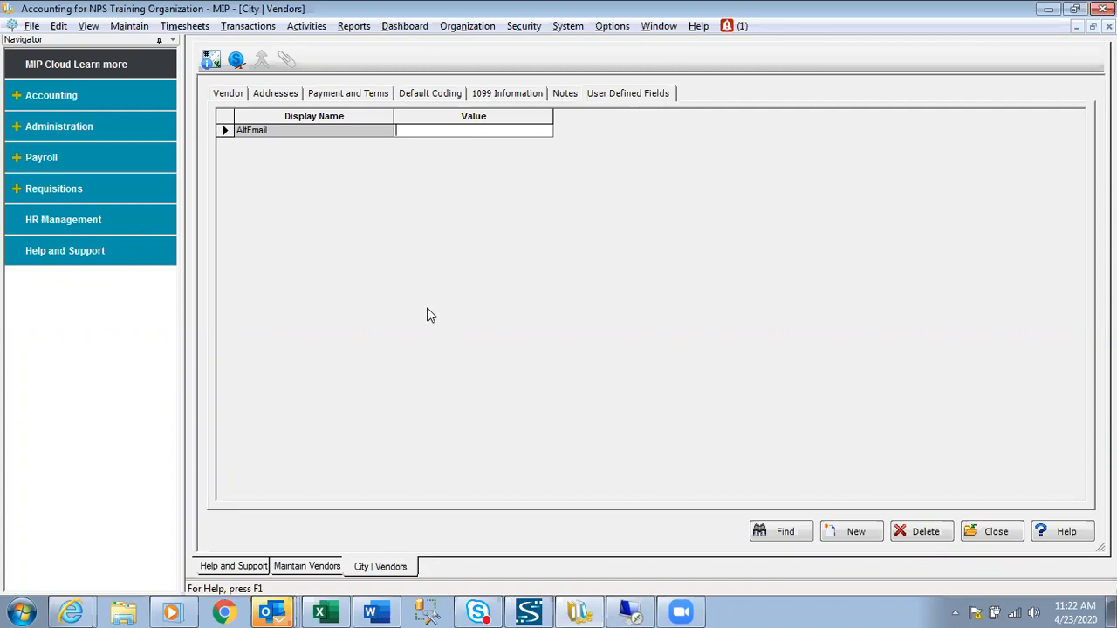
pyautogui.click(997, 531)
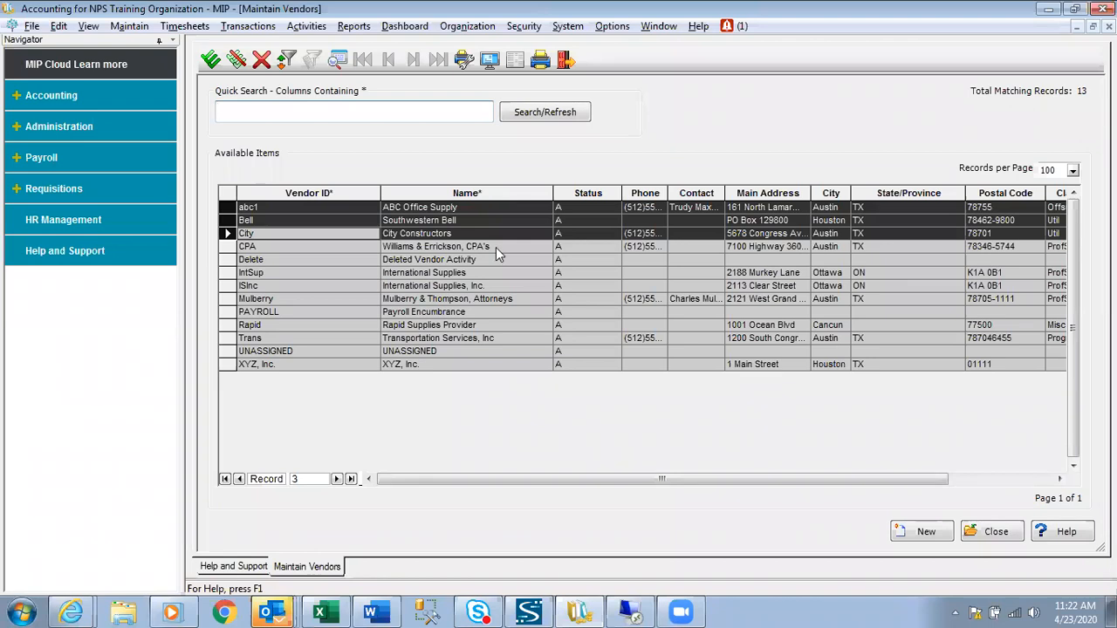
pyautogui.click(993, 531)
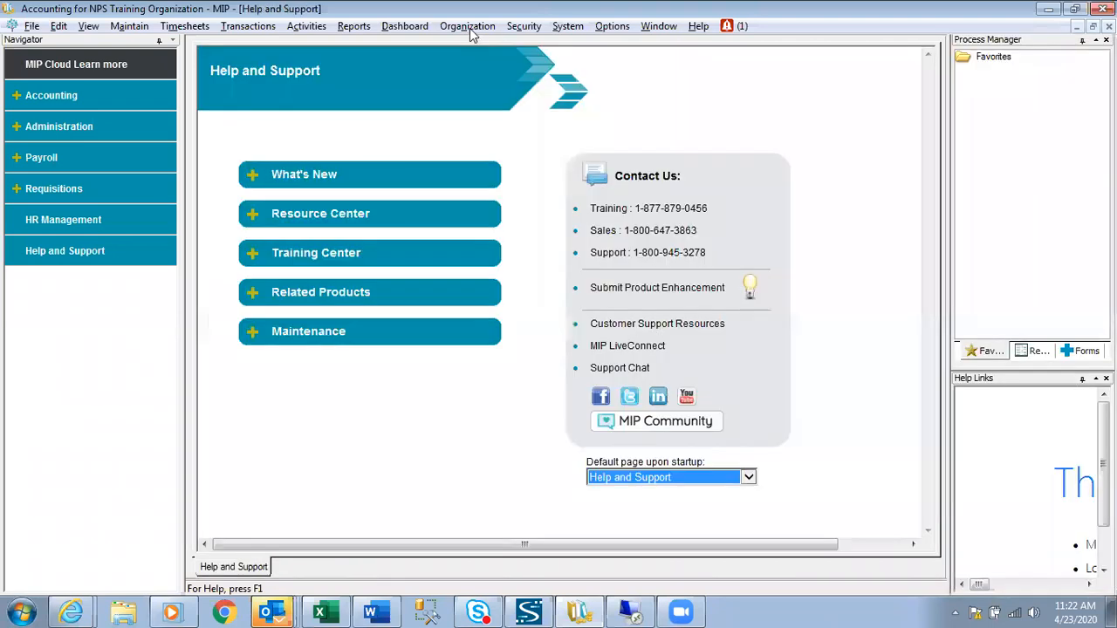
# Step: Reopen the organization's user defined fields setup and choose Vendors as the type
pyautogui.click(467, 26)
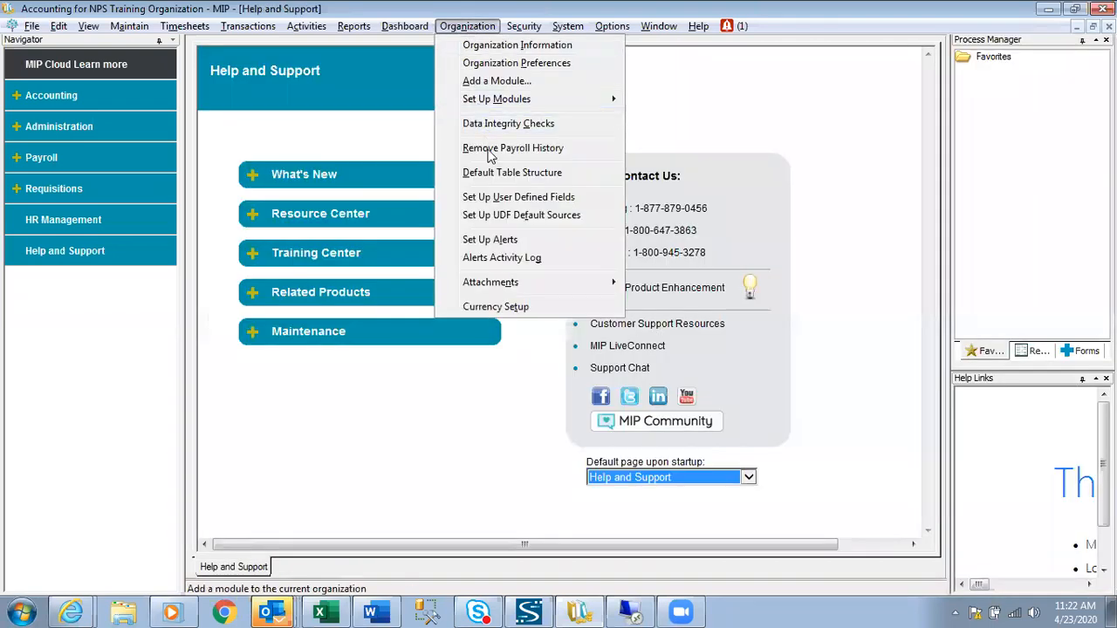
pyautogui.click(496, 199)
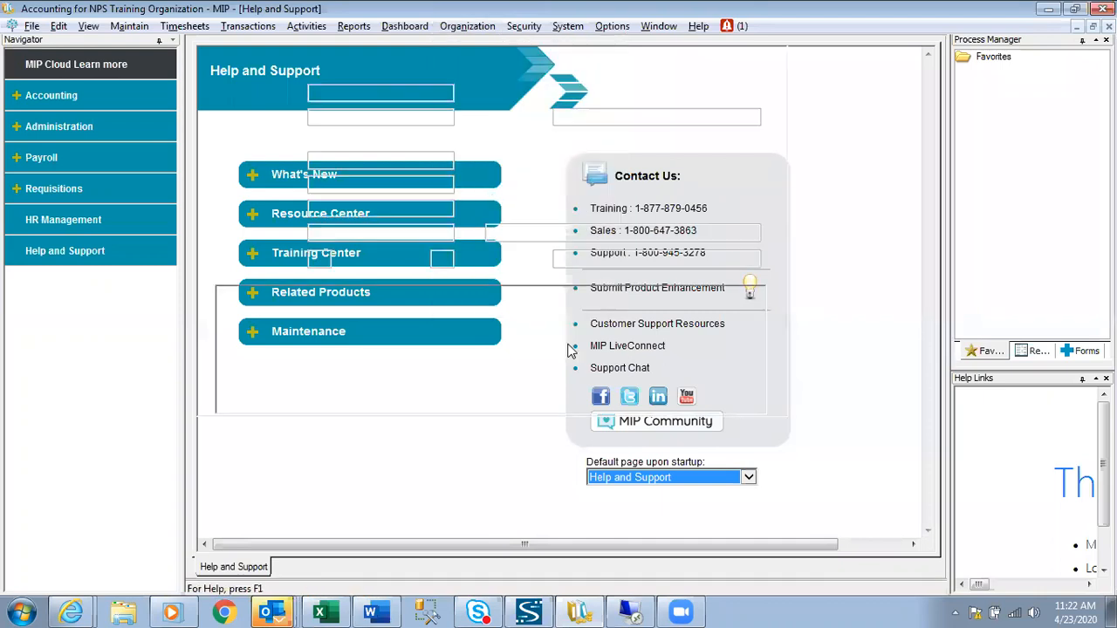
pyautogui.click(446, 92)
pyautogui.moveTo(853, 139); pyautogui.dragTo(851, 201)
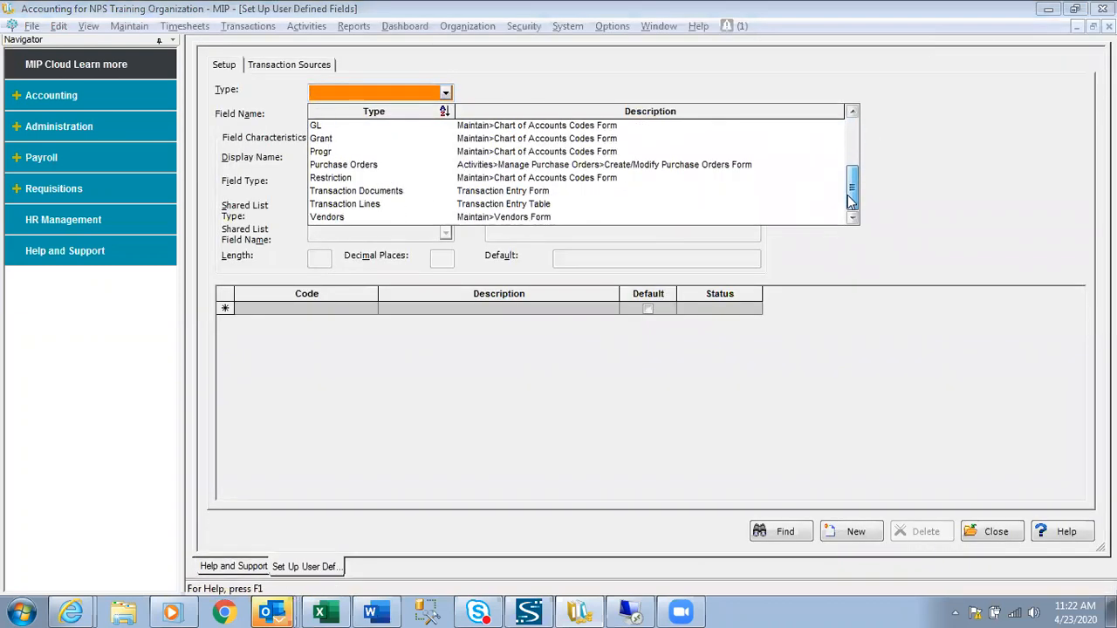
pyautogui.click(457, 217)
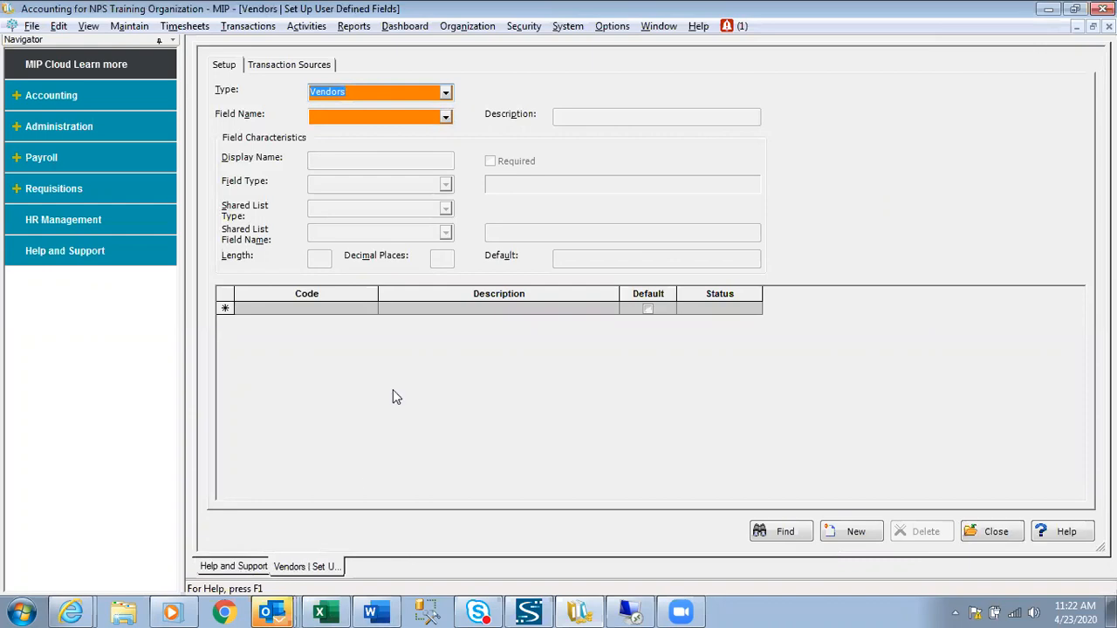
# Step: Start a new vendor user defined field named bid with the description "Fixed Bic"
pyautogui.click(444, 117)
pyautogui.click(396, 113)
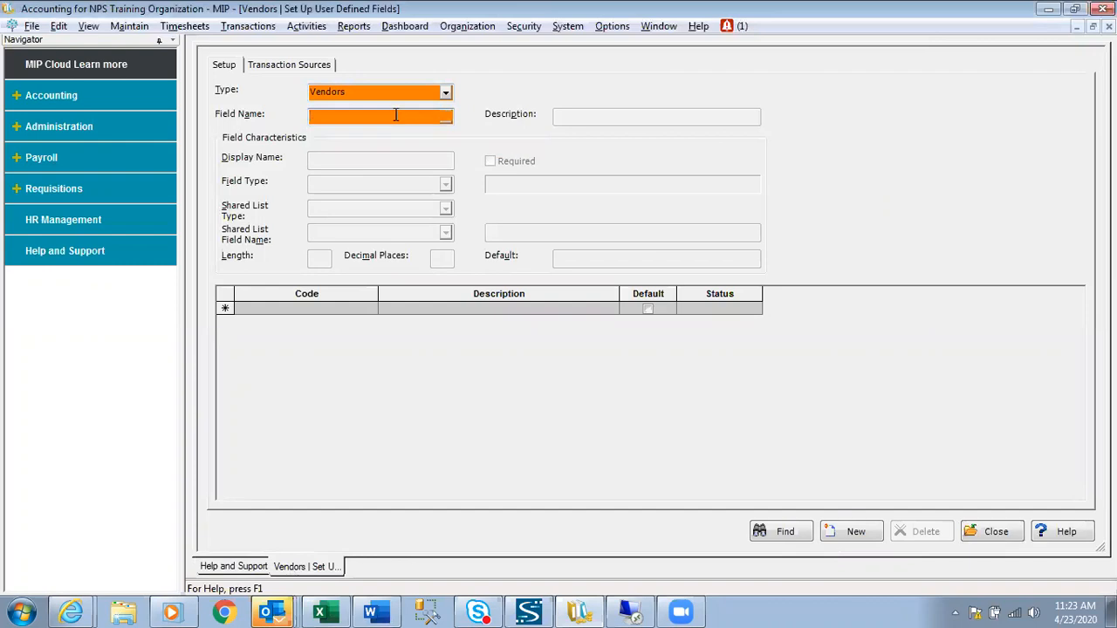
pyautogui.write('bid')
pyautogui.click(569, 119)
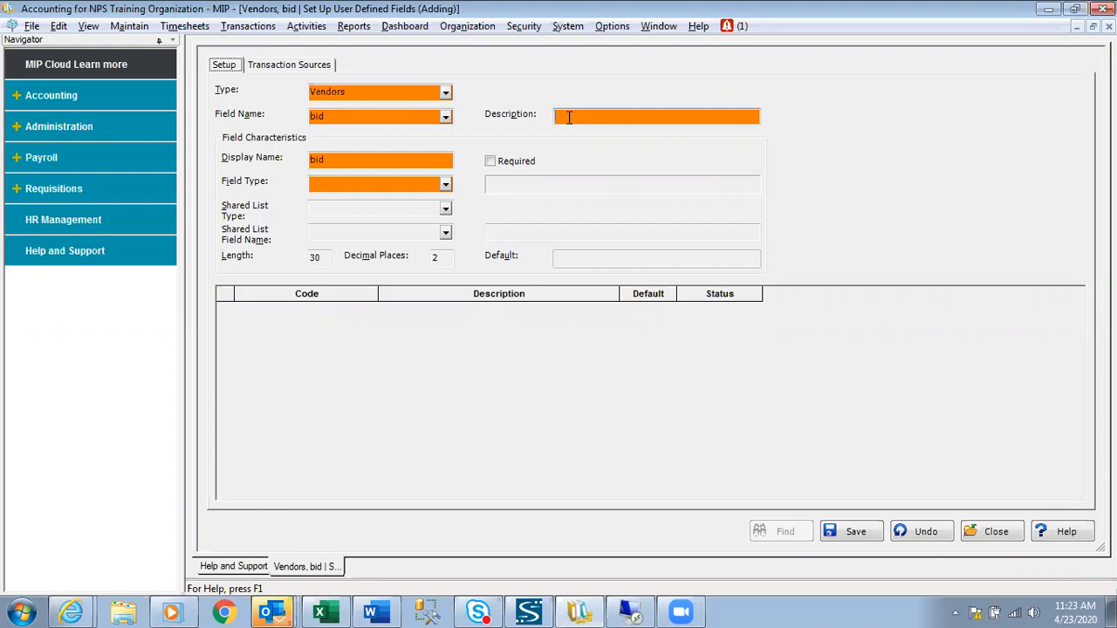
pyautogui.write('Fixed Bid')
# Step: Set the bid field's type to Yes/No, save the field, and close the setup form
pyautogui.click(445, 186)
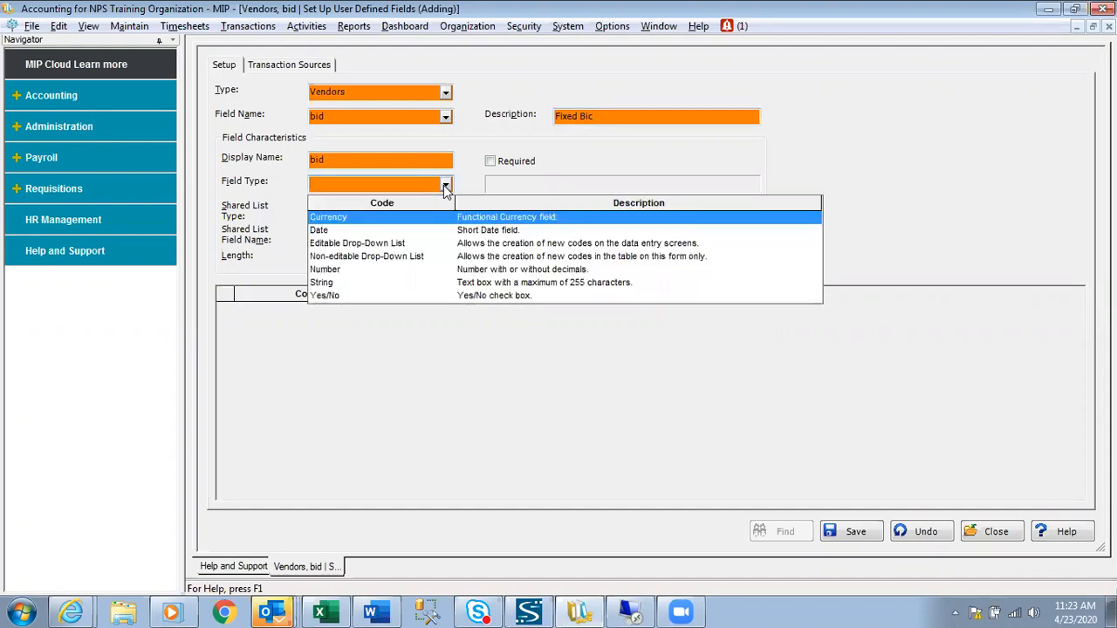
pyautogui.click(391, 296)
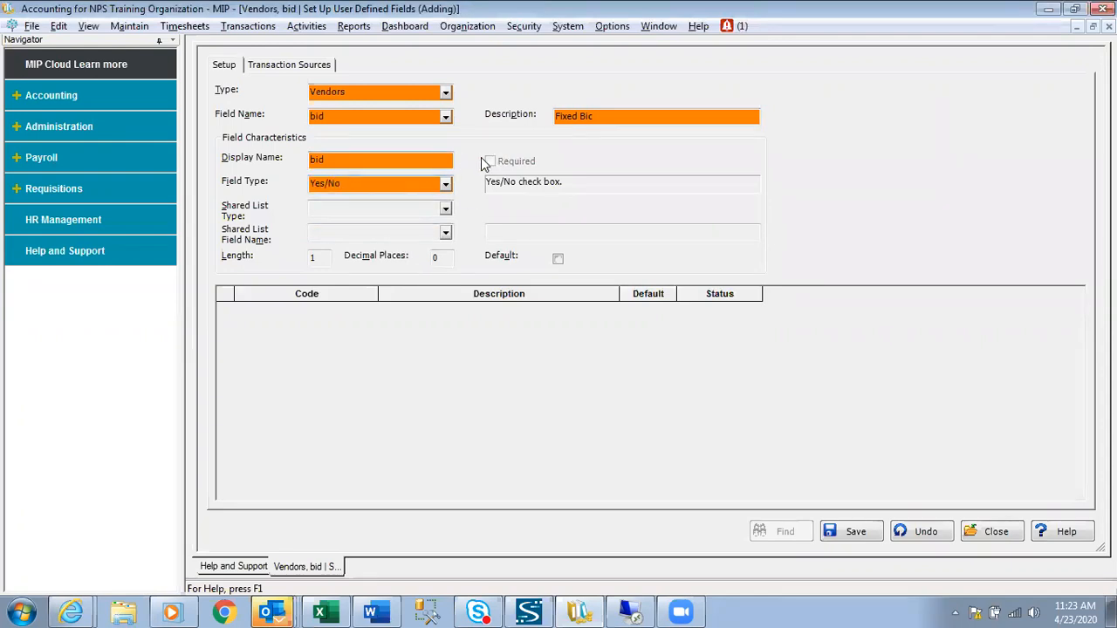
pyautogui.click(405, 205)
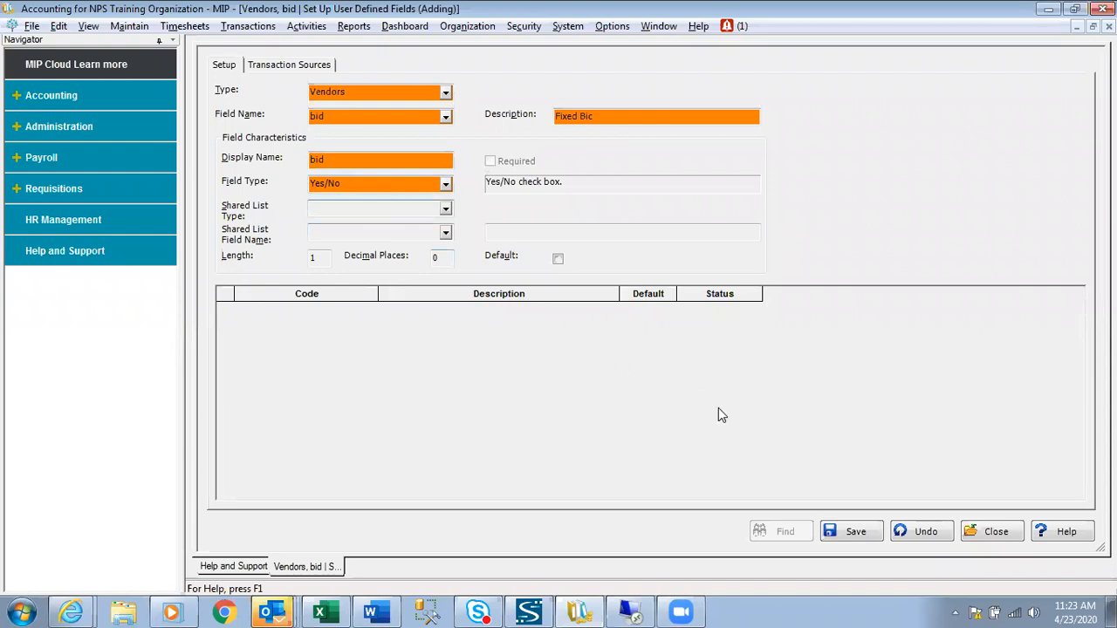
pyautogui.click(846, 533)
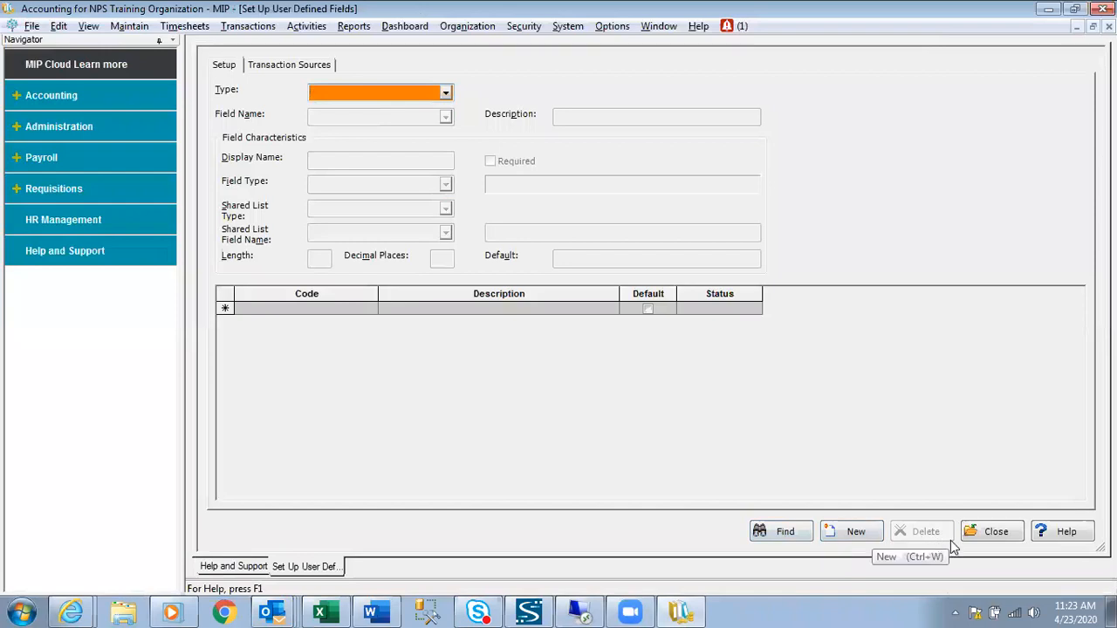
pyautogui.click(992, 533)
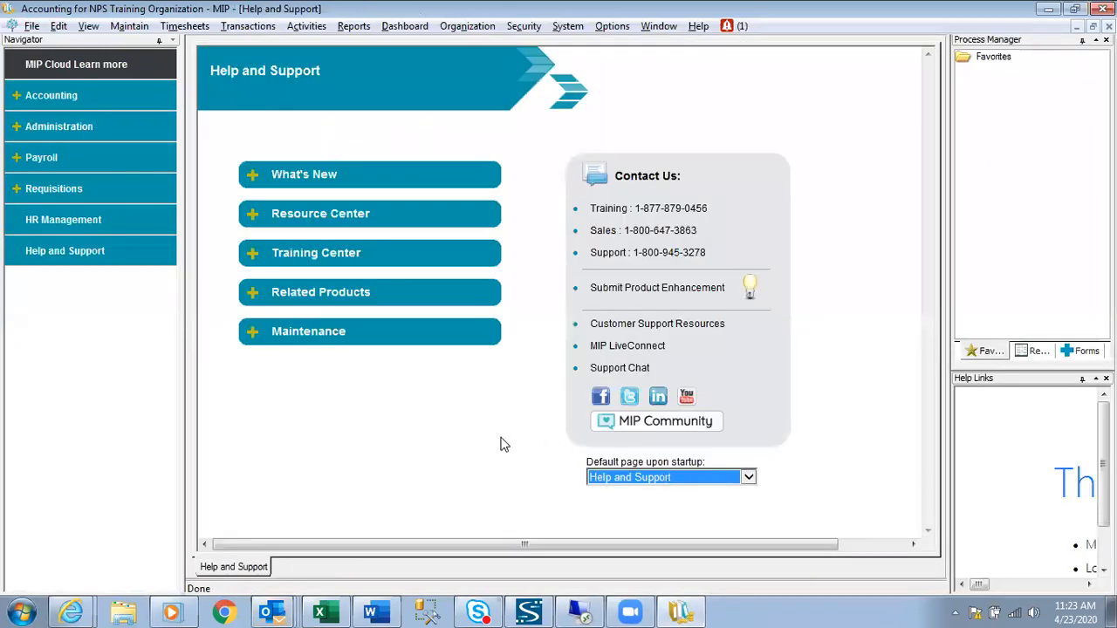
# Step: Open vendor City from vendor maintenance and display its user defined fields
pyautogui.click(136, 27)
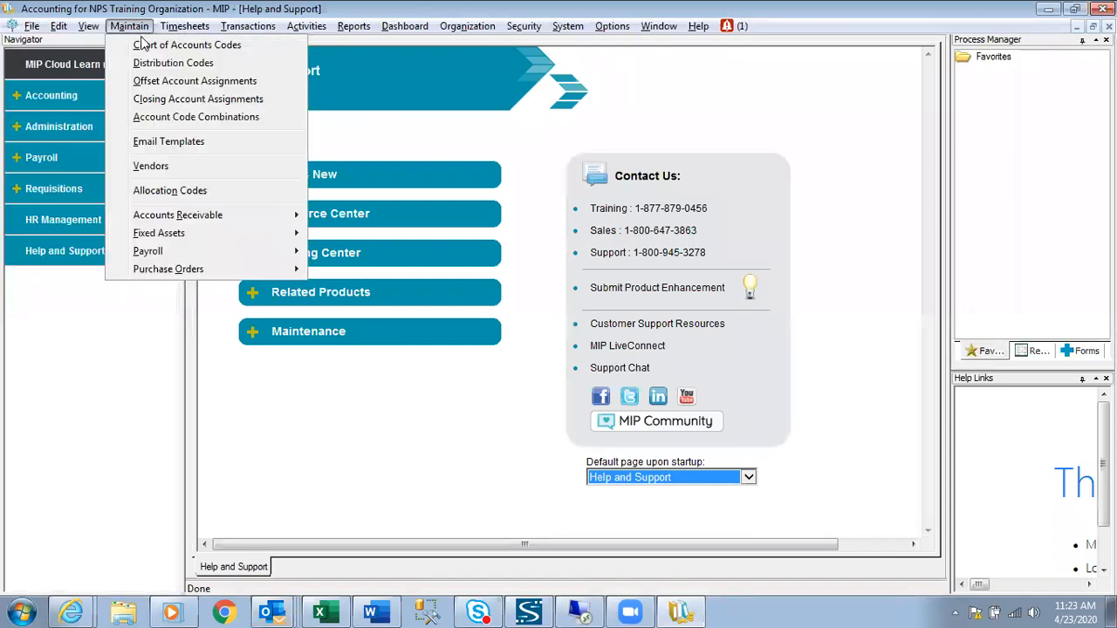
pyautogui.click(152, 166)
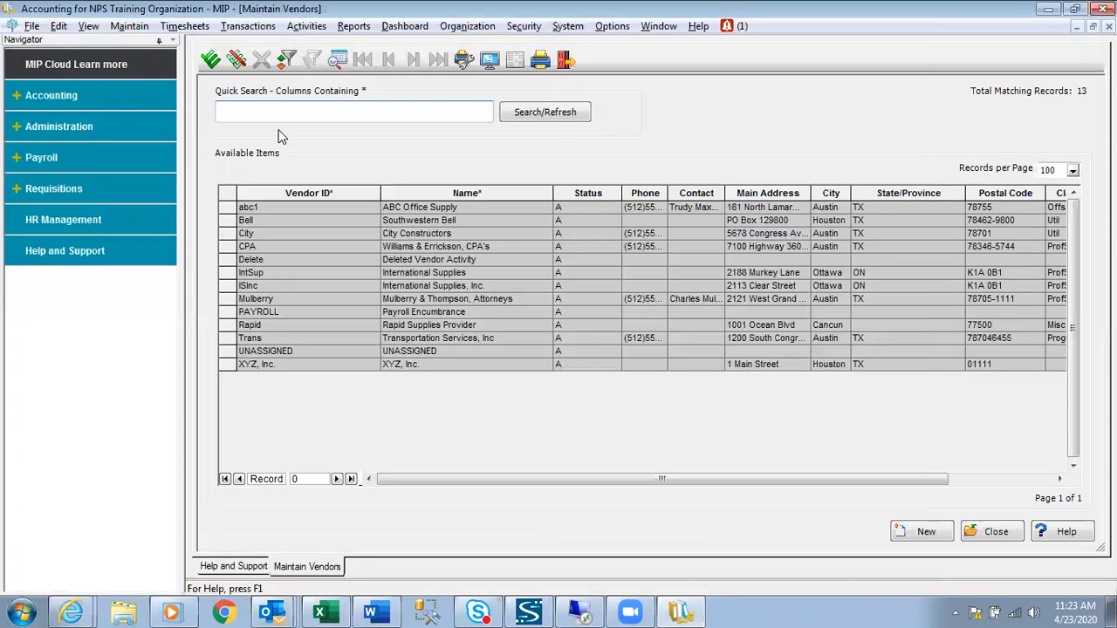
pyautogui.click(226, 233)
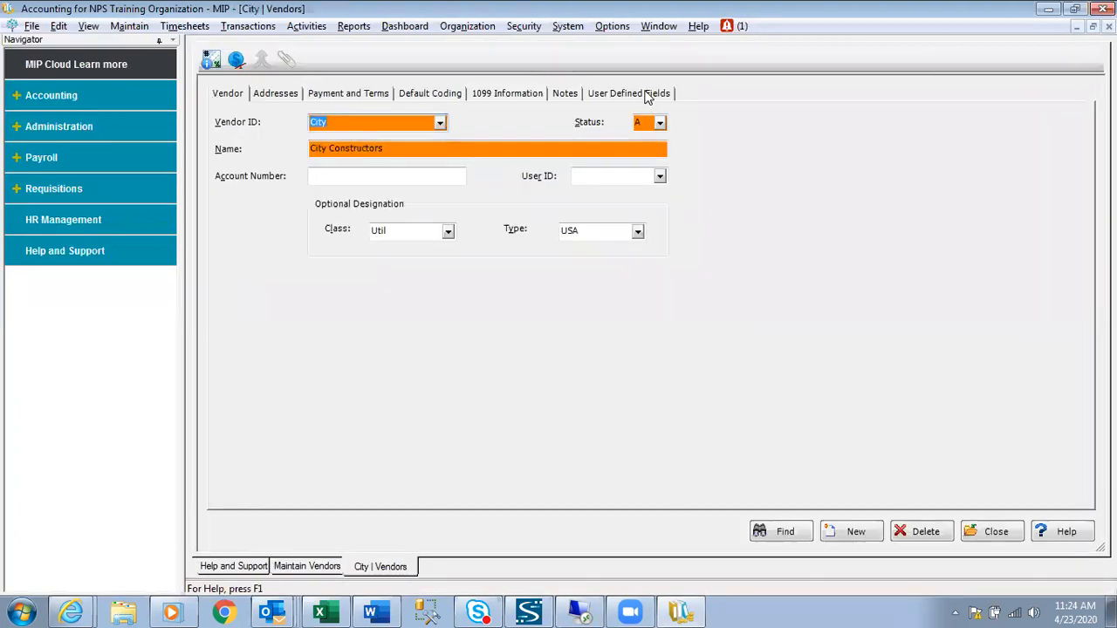
pyautogui.click(650, 94)
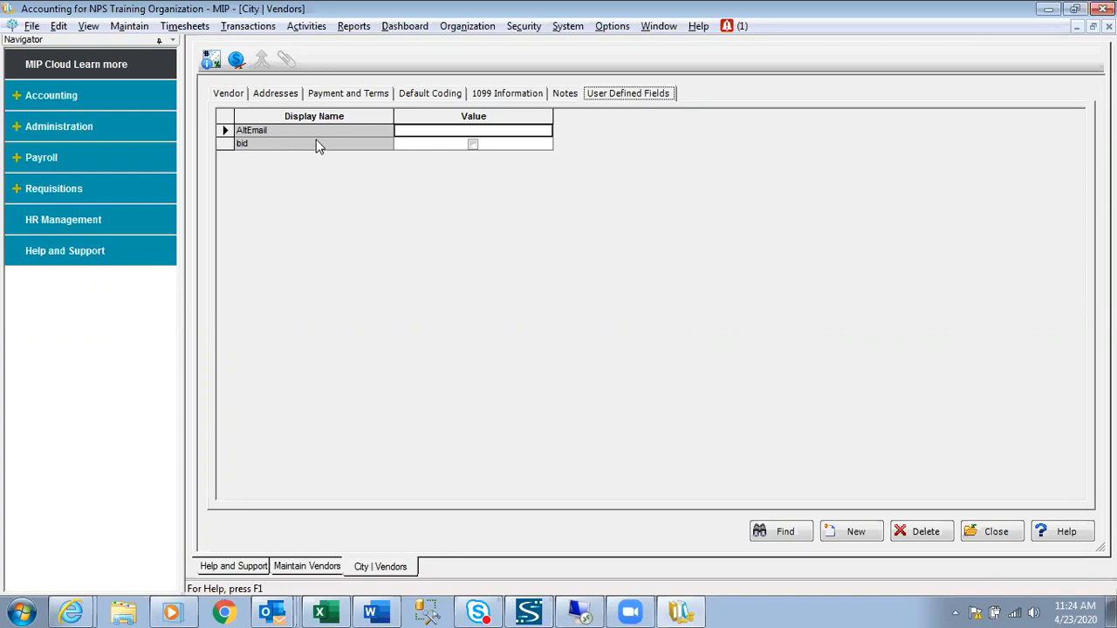
# Step: Tick and clear City's bid checkbox, and close the vendor record with changes saved
pyautogui.click(473, 145)
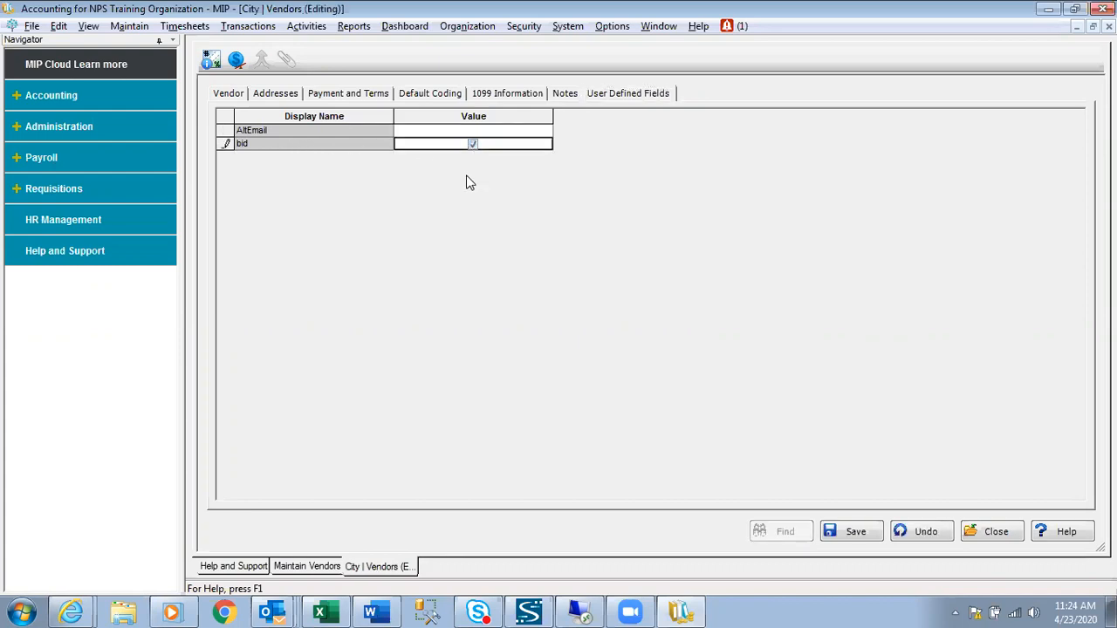
pyautogui.click(473, 145)
pyautogui.click(986, 533)
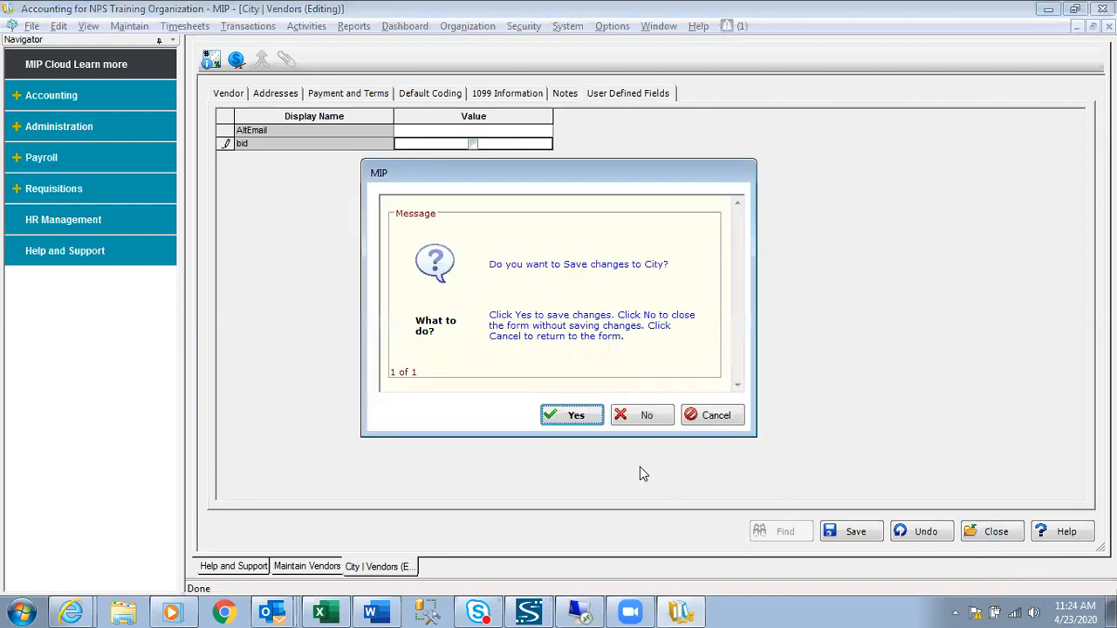
pyautogui.click(575, 415)
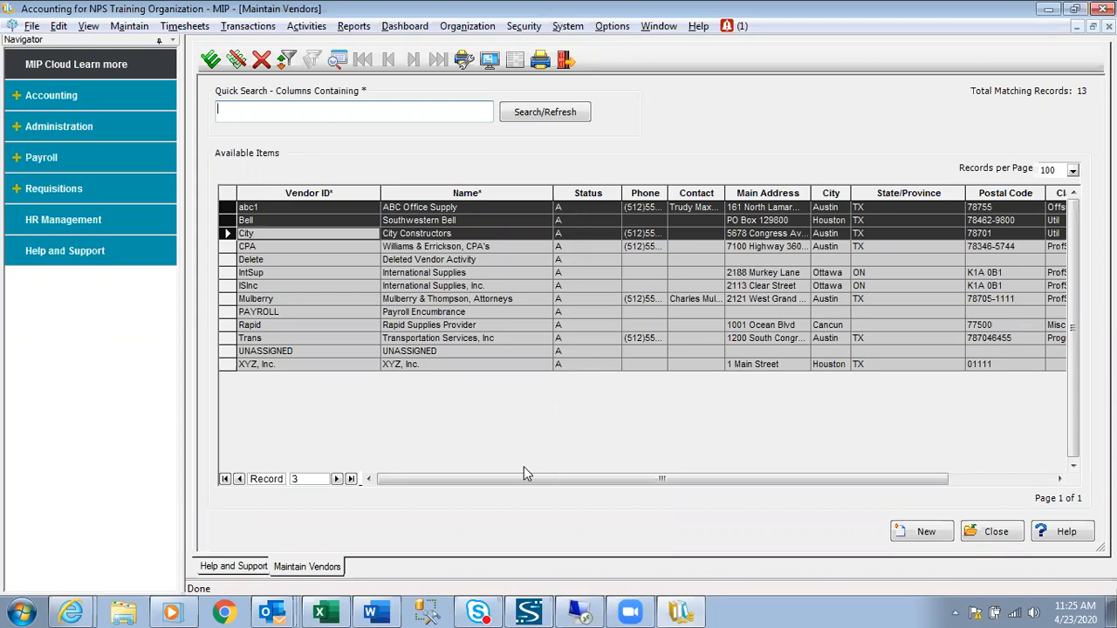
# Step: Reopen vendor City from the vendor list and display its 1099 information
pyautogui.click(227, 246)
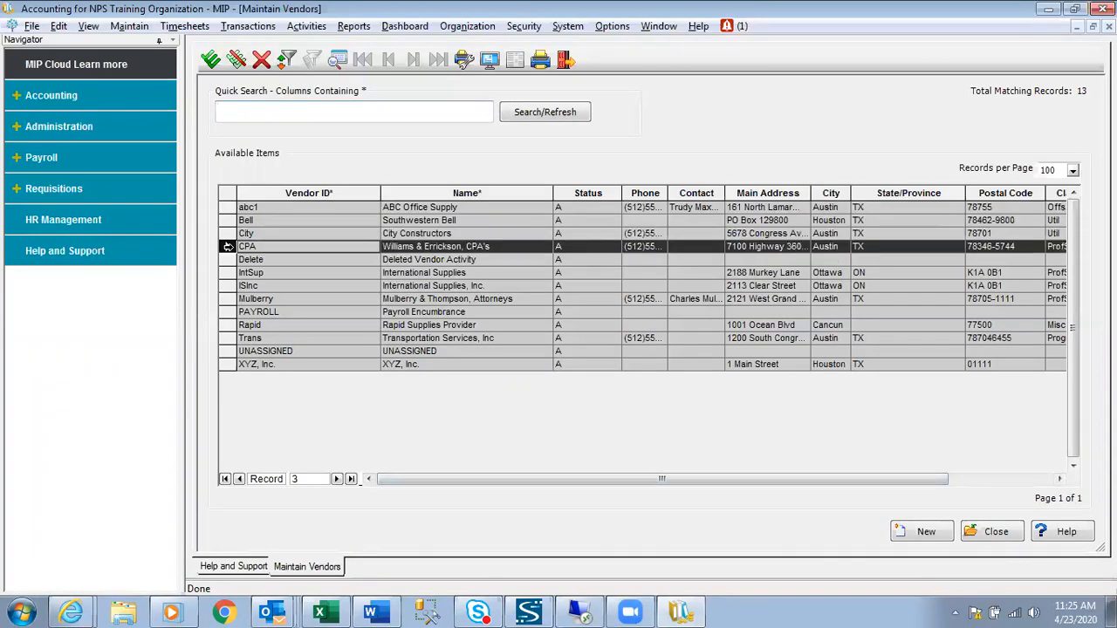
pyautogui.click(223, 233)
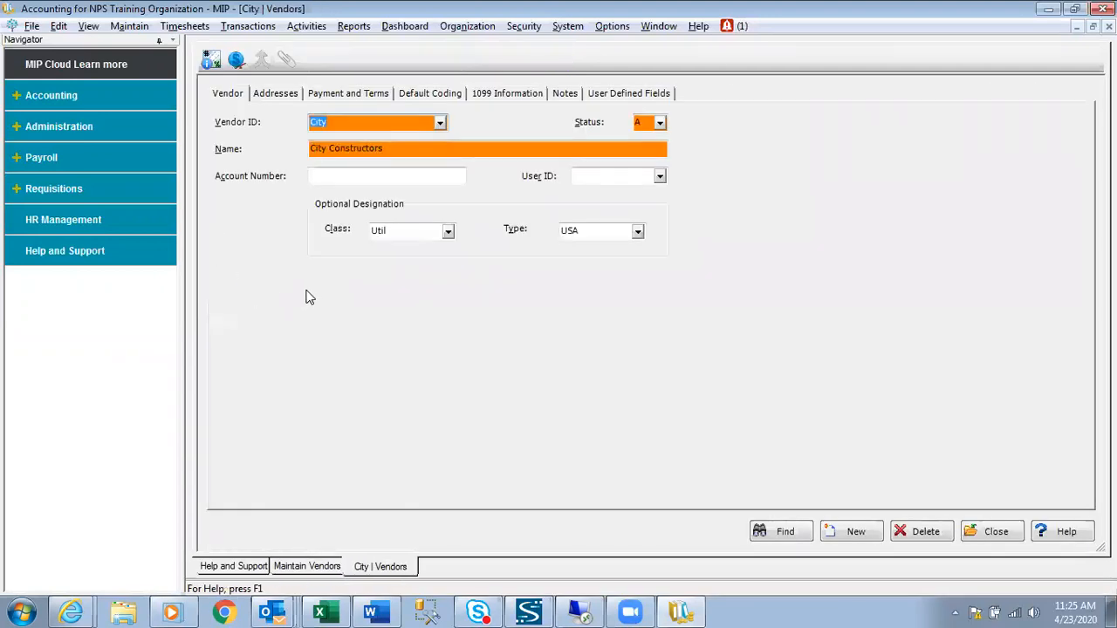
pyautogui.click(514, 98)
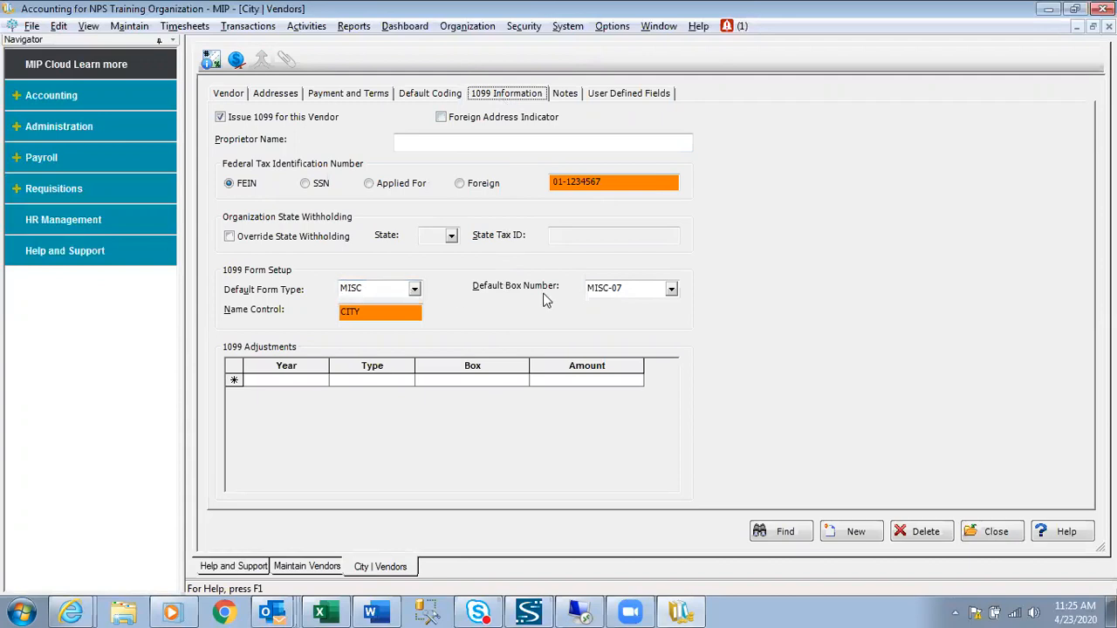
# Step: Examine the available default box numbers and default form types in City's 1099 form setup
pyautogui.click(670, 291)
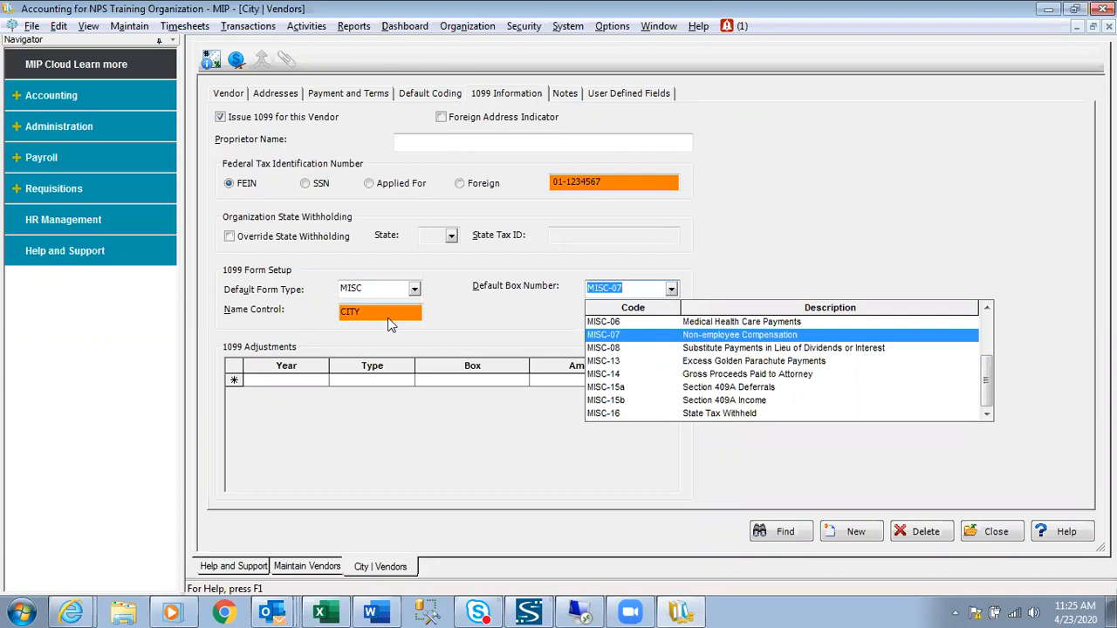
pyautogui.click(416, 292)
pyautogui.click(416, 292)
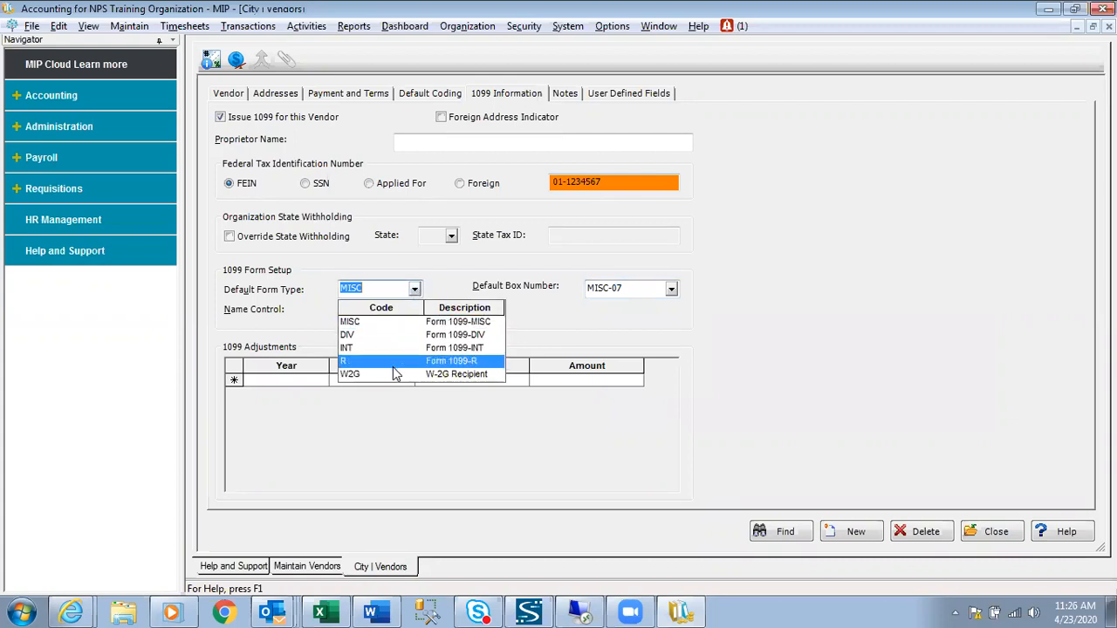
pyautogui.click(669, 291)
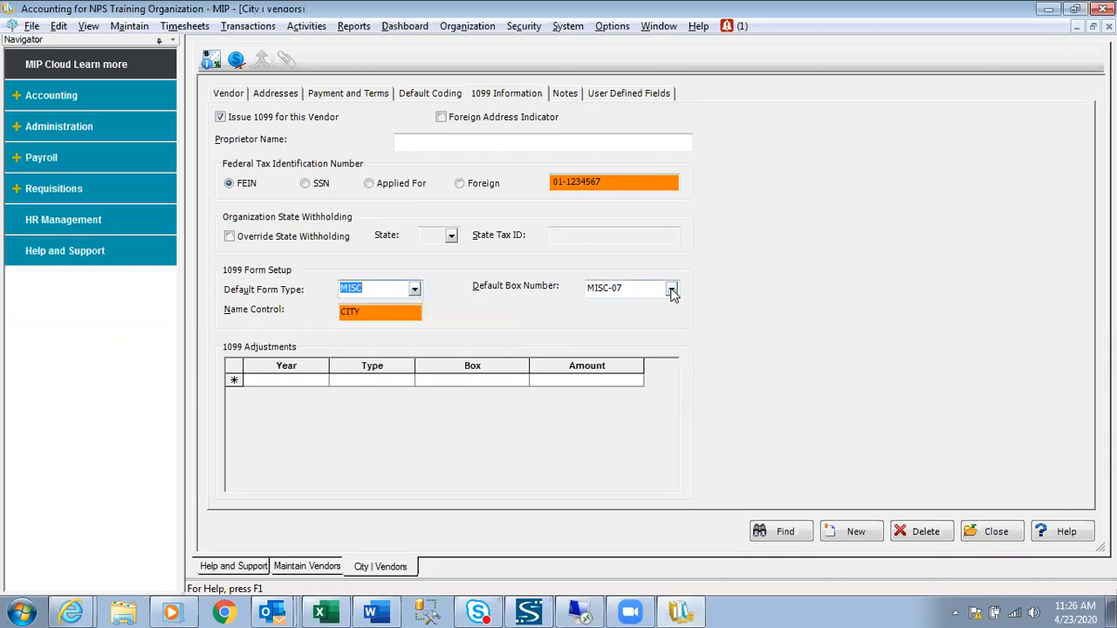
pyautogui.click(670, 291)
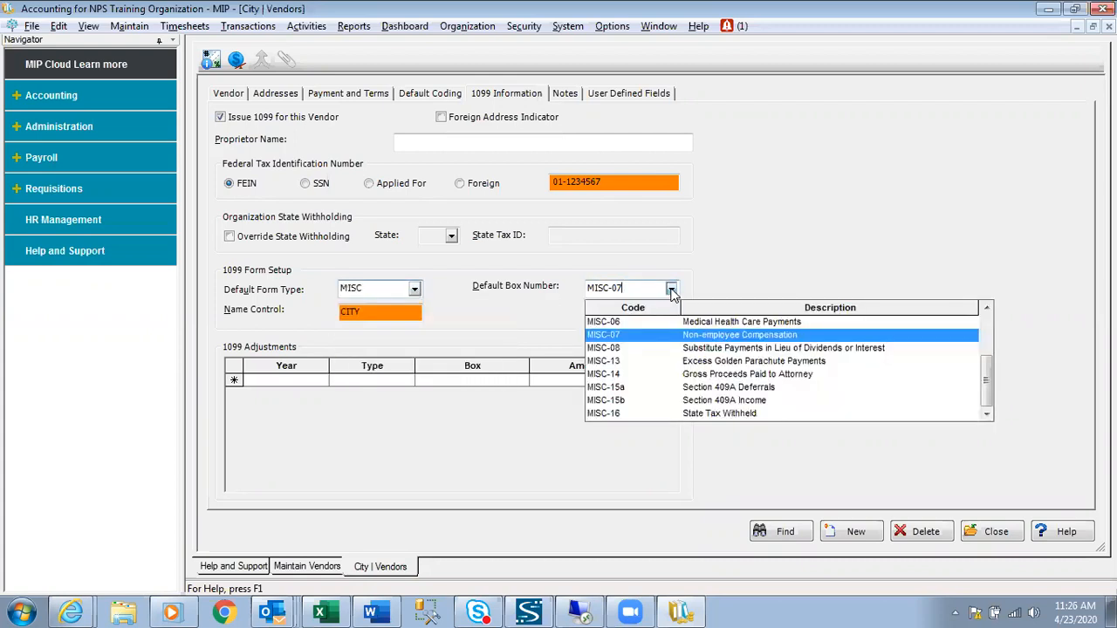
pyautogui.click(492, 257)
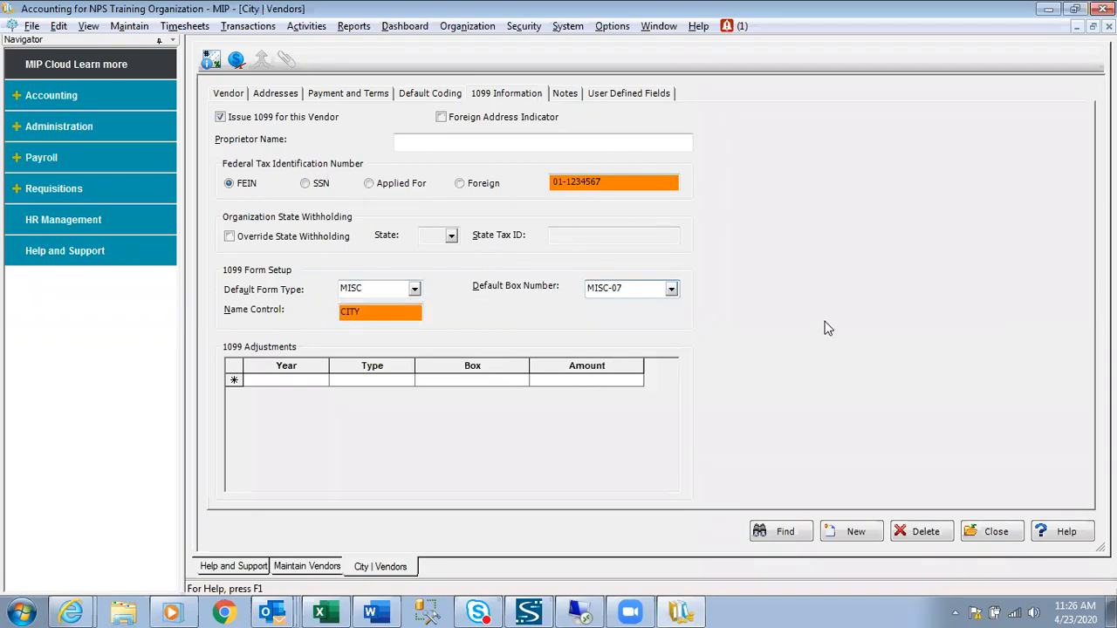